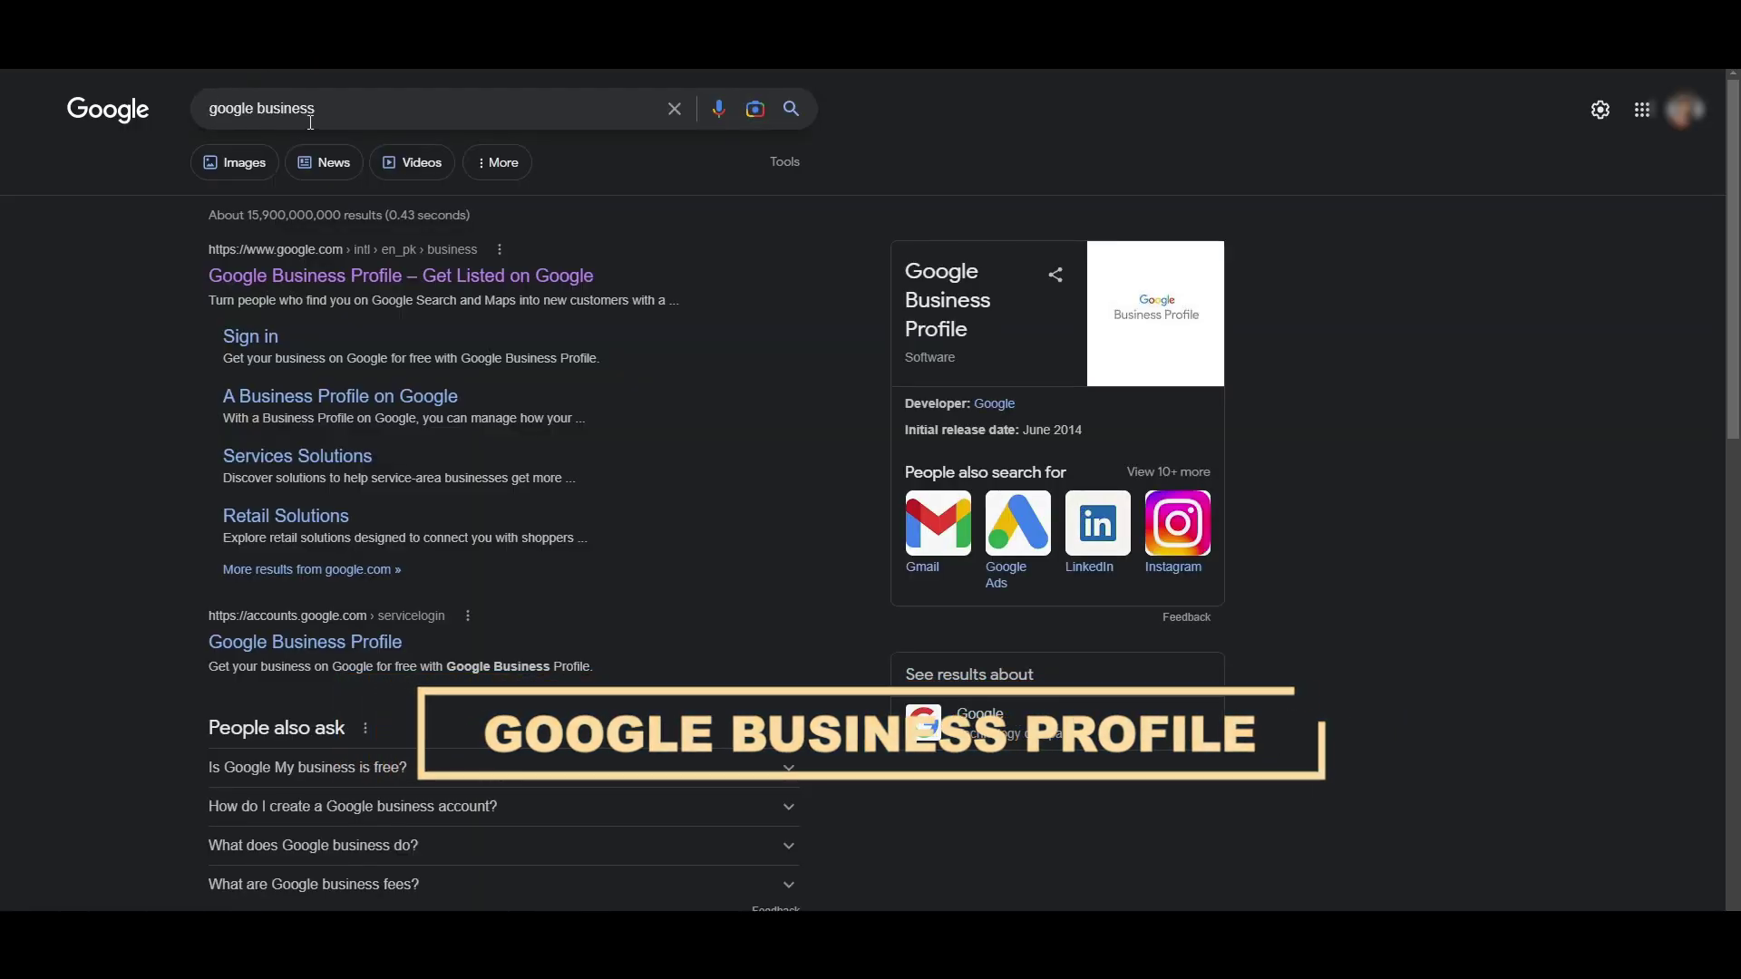
Step: Open the 'Google Business Profile – Get Listed on Google' search result
{"action": "left_click", "coordinate": [274, 285]}
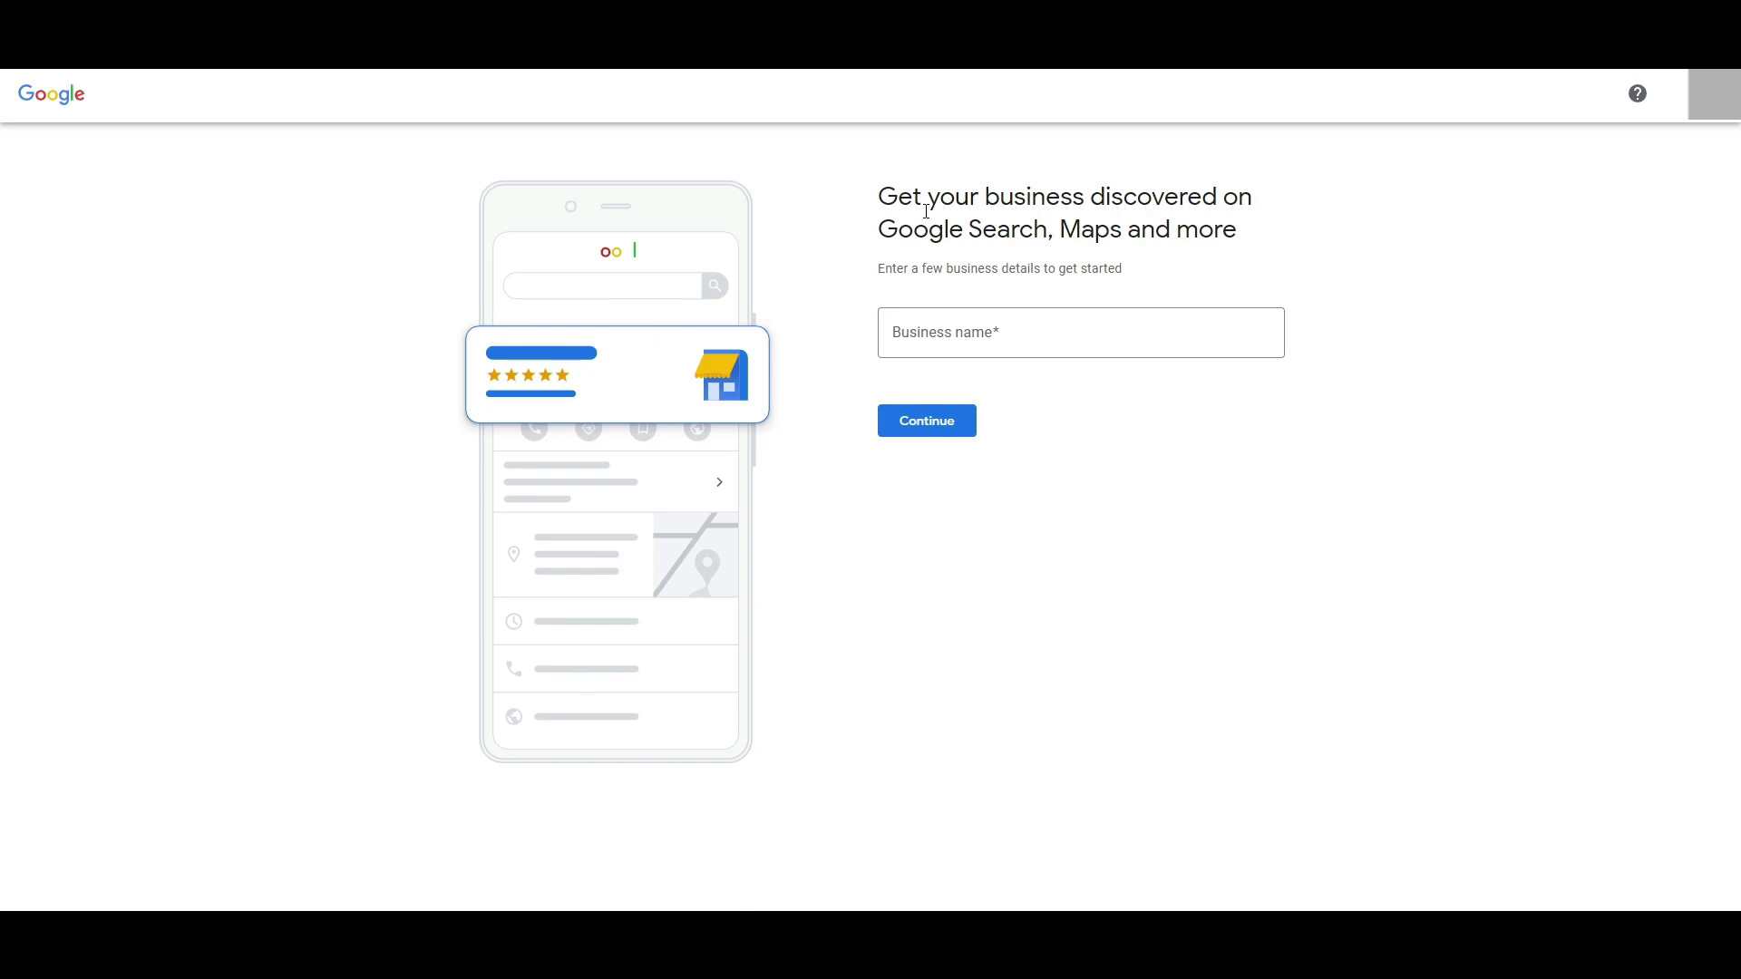
Step: Enter Codem in the Business name field
{"action": "left_click", "coordinate": [921, 324]}
{"action": "type", "text": "Codem"}
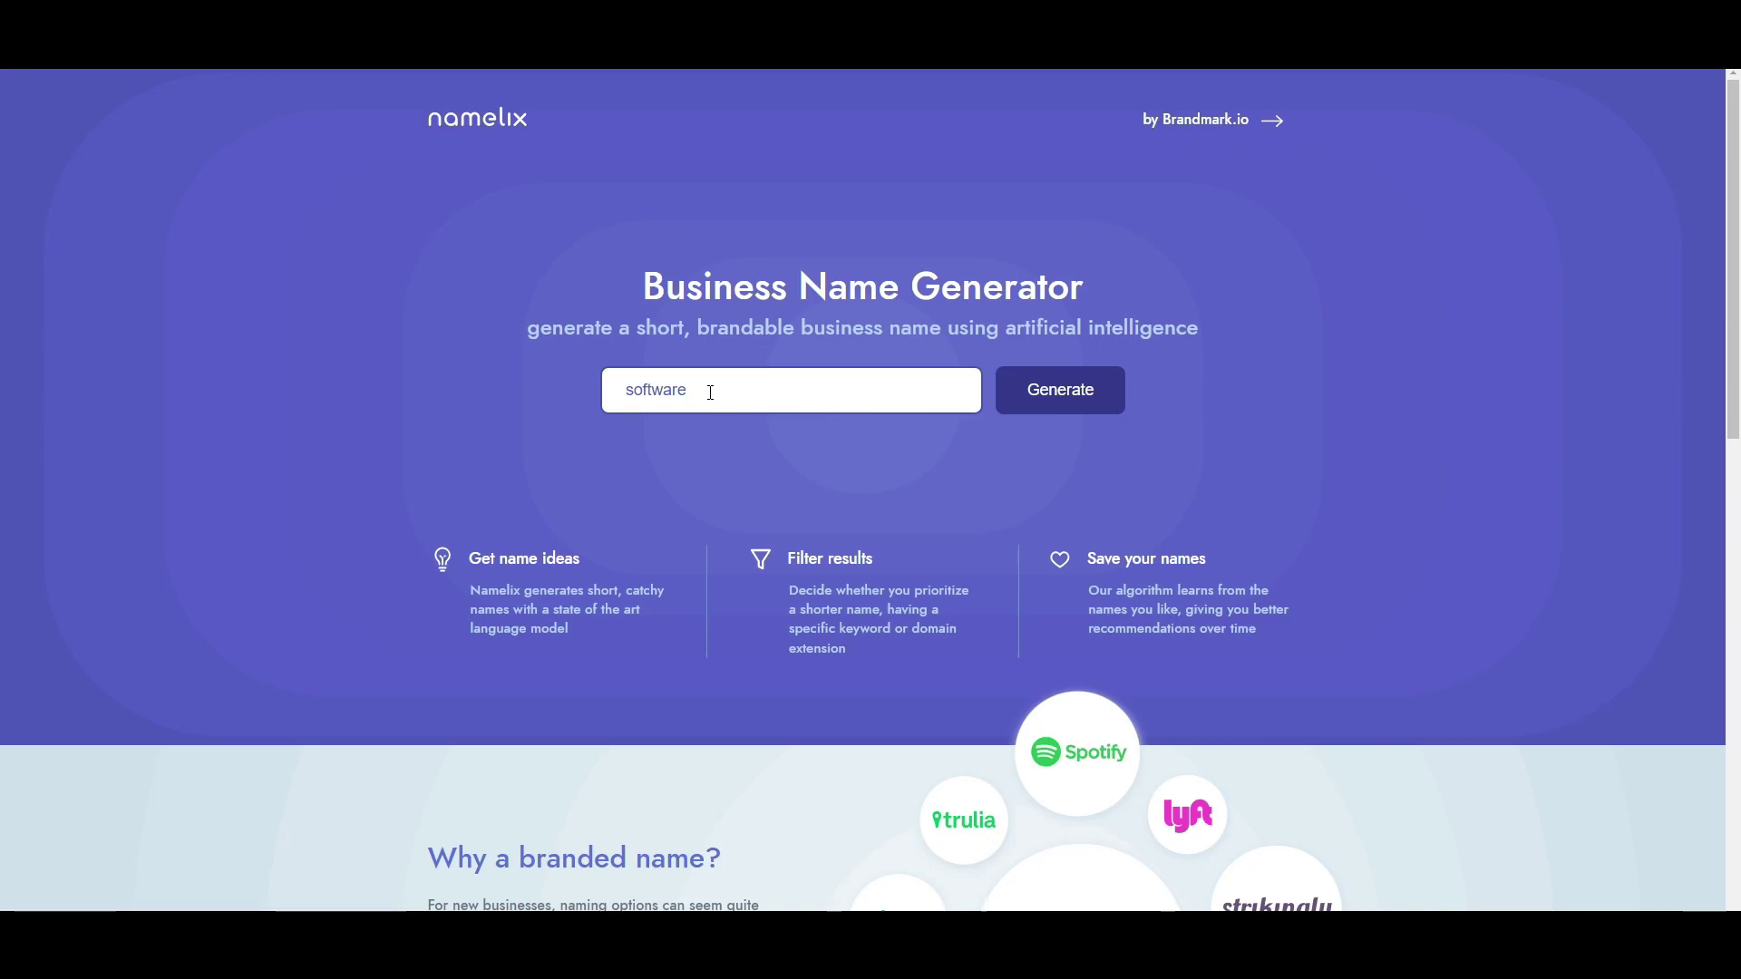
Step: Generate Namelix name ideas for the keyword 'software' and browse the name cards
{"action": "left_click", "coordinate": [1049, 413]}
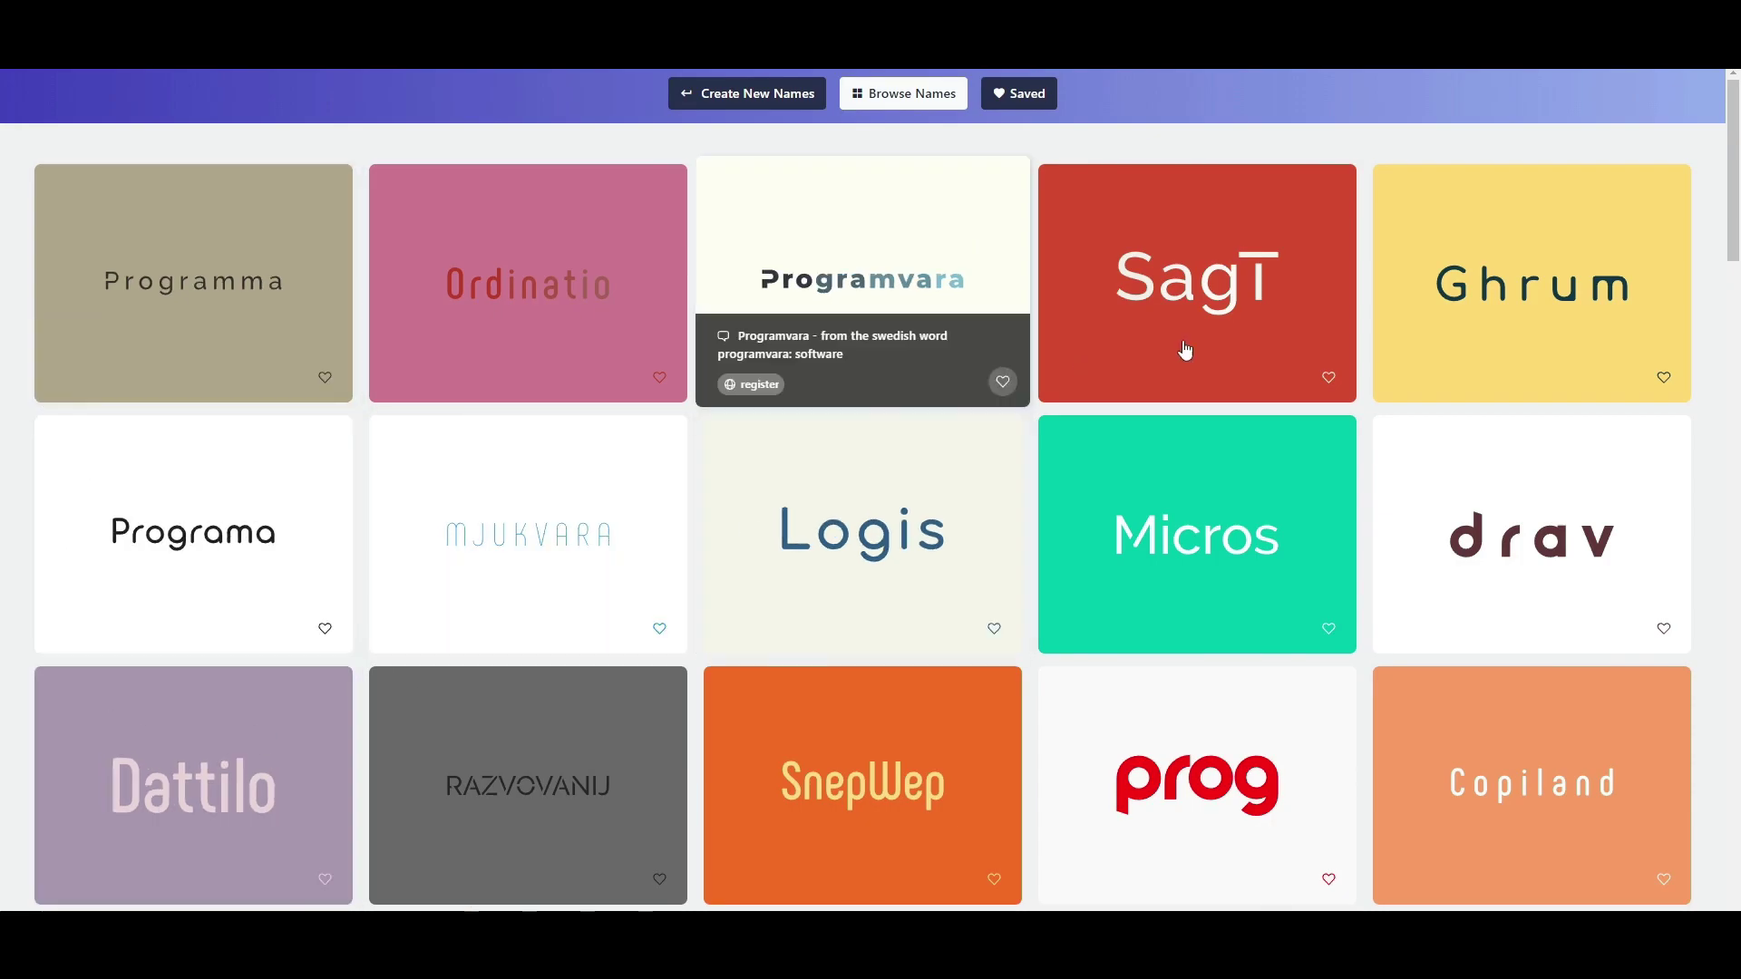
{"action": "scroll", "coordinate": [1738, 425], "scroll_direction": "down", "scroll_amount": 15}
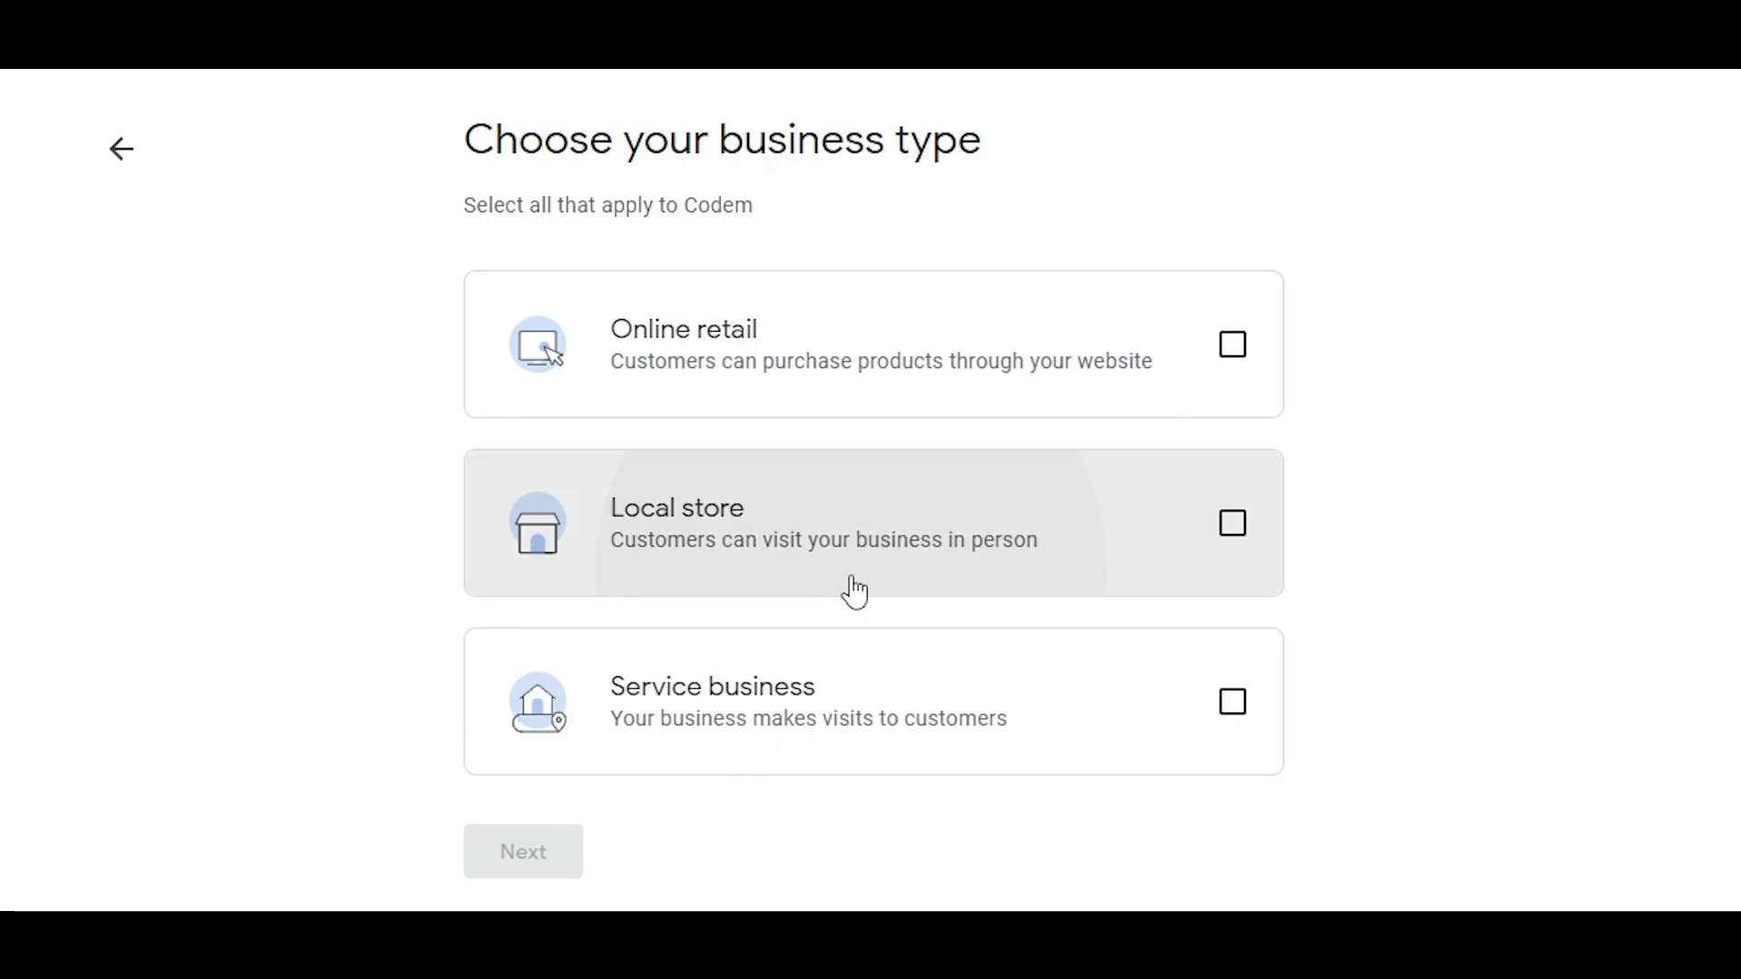
Step: Mark Codem as a local store and choose the Software business category
{"action": "left_click", "coordinate": [839, 591]}
{"action": "left_click", "coordinate": [524, 852]}
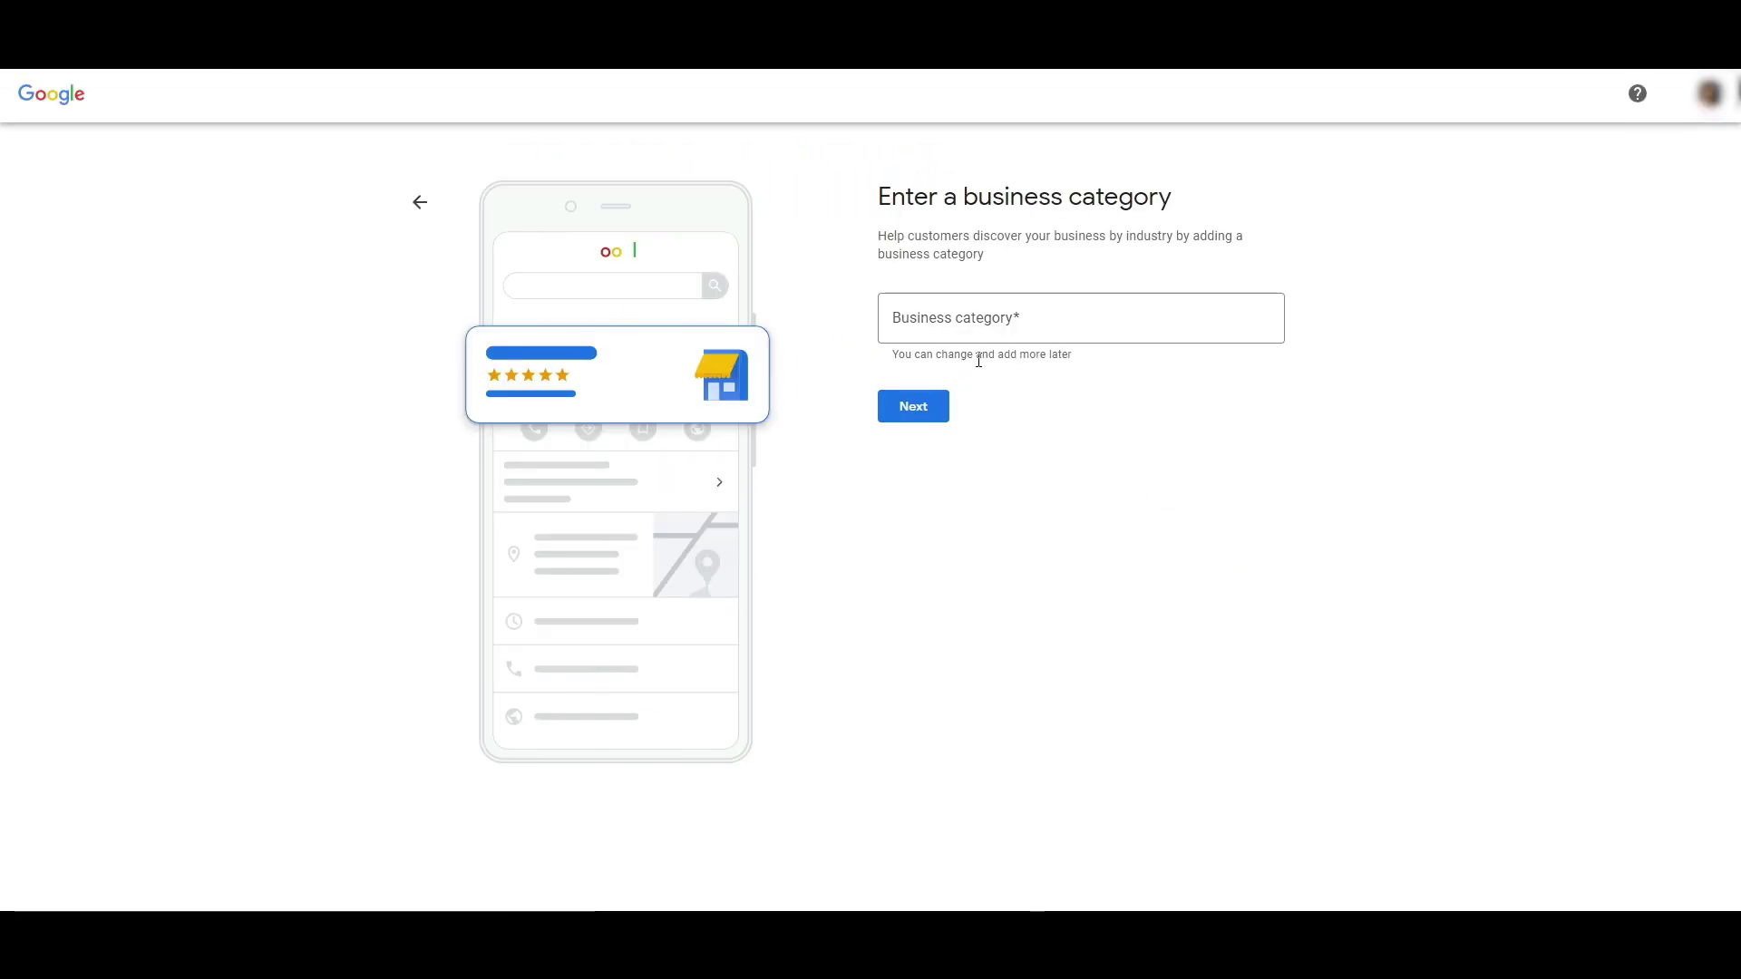
{"action": "left_click", "coordinate": [919, 333]}
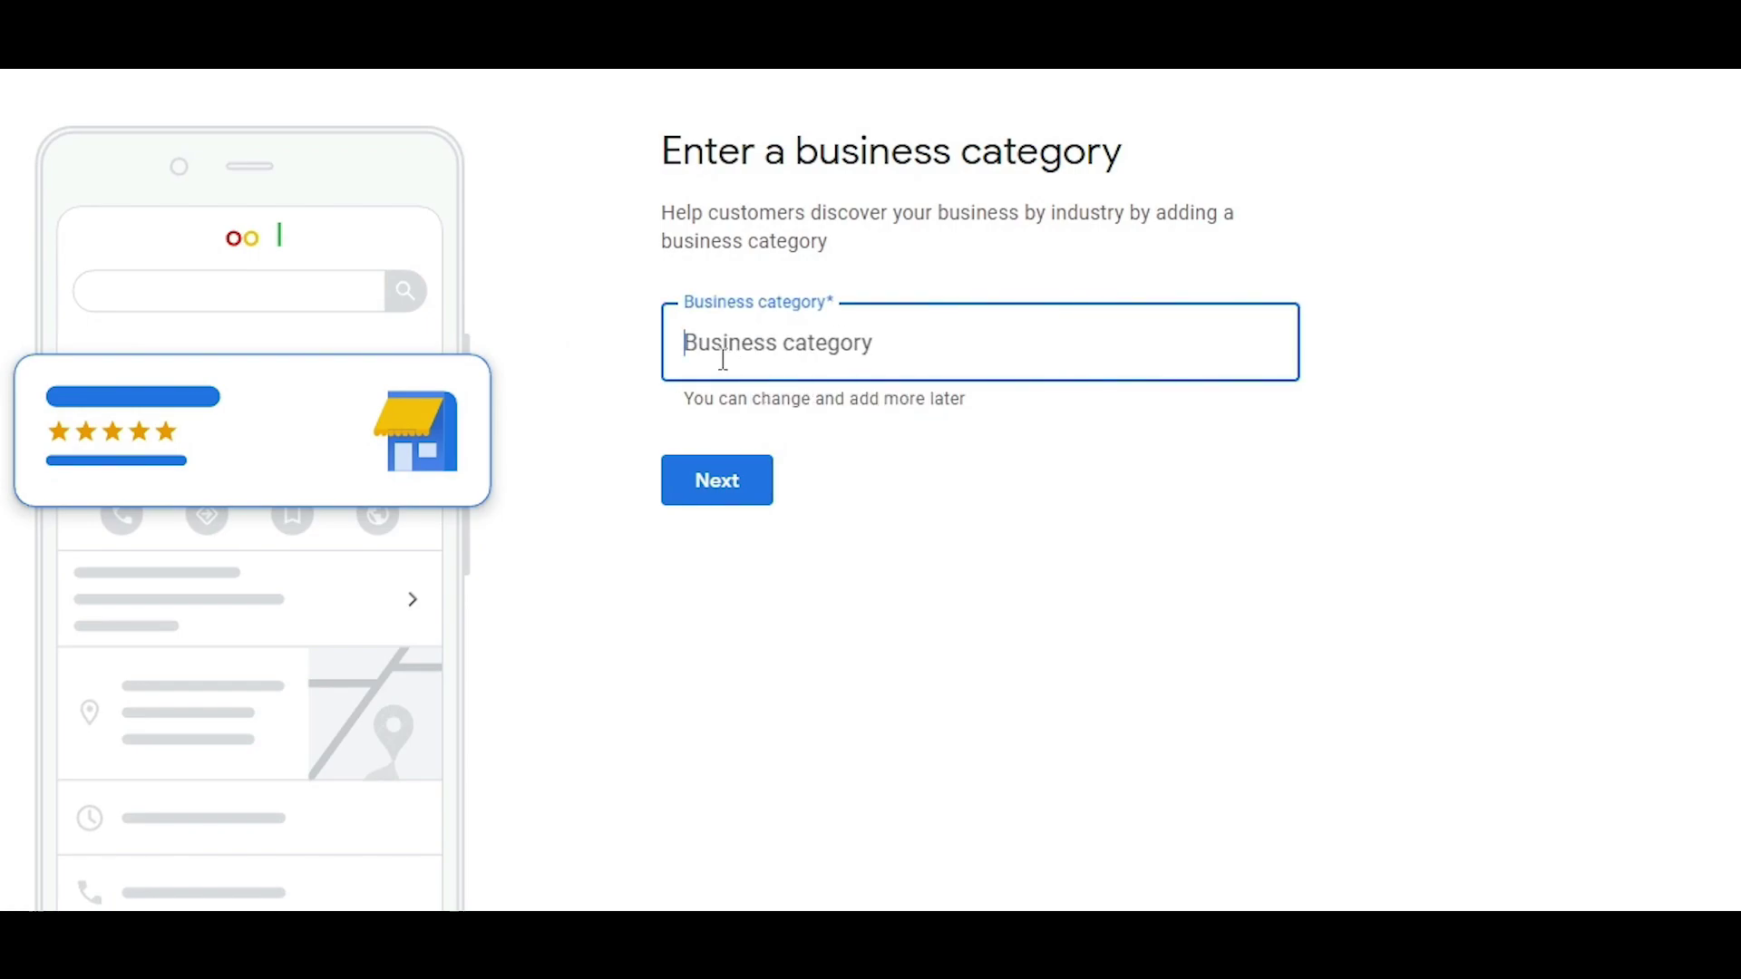
{"action": "type", "text": "Softwa"}
{"action": "left_click", "coordinate": [952, 369]}
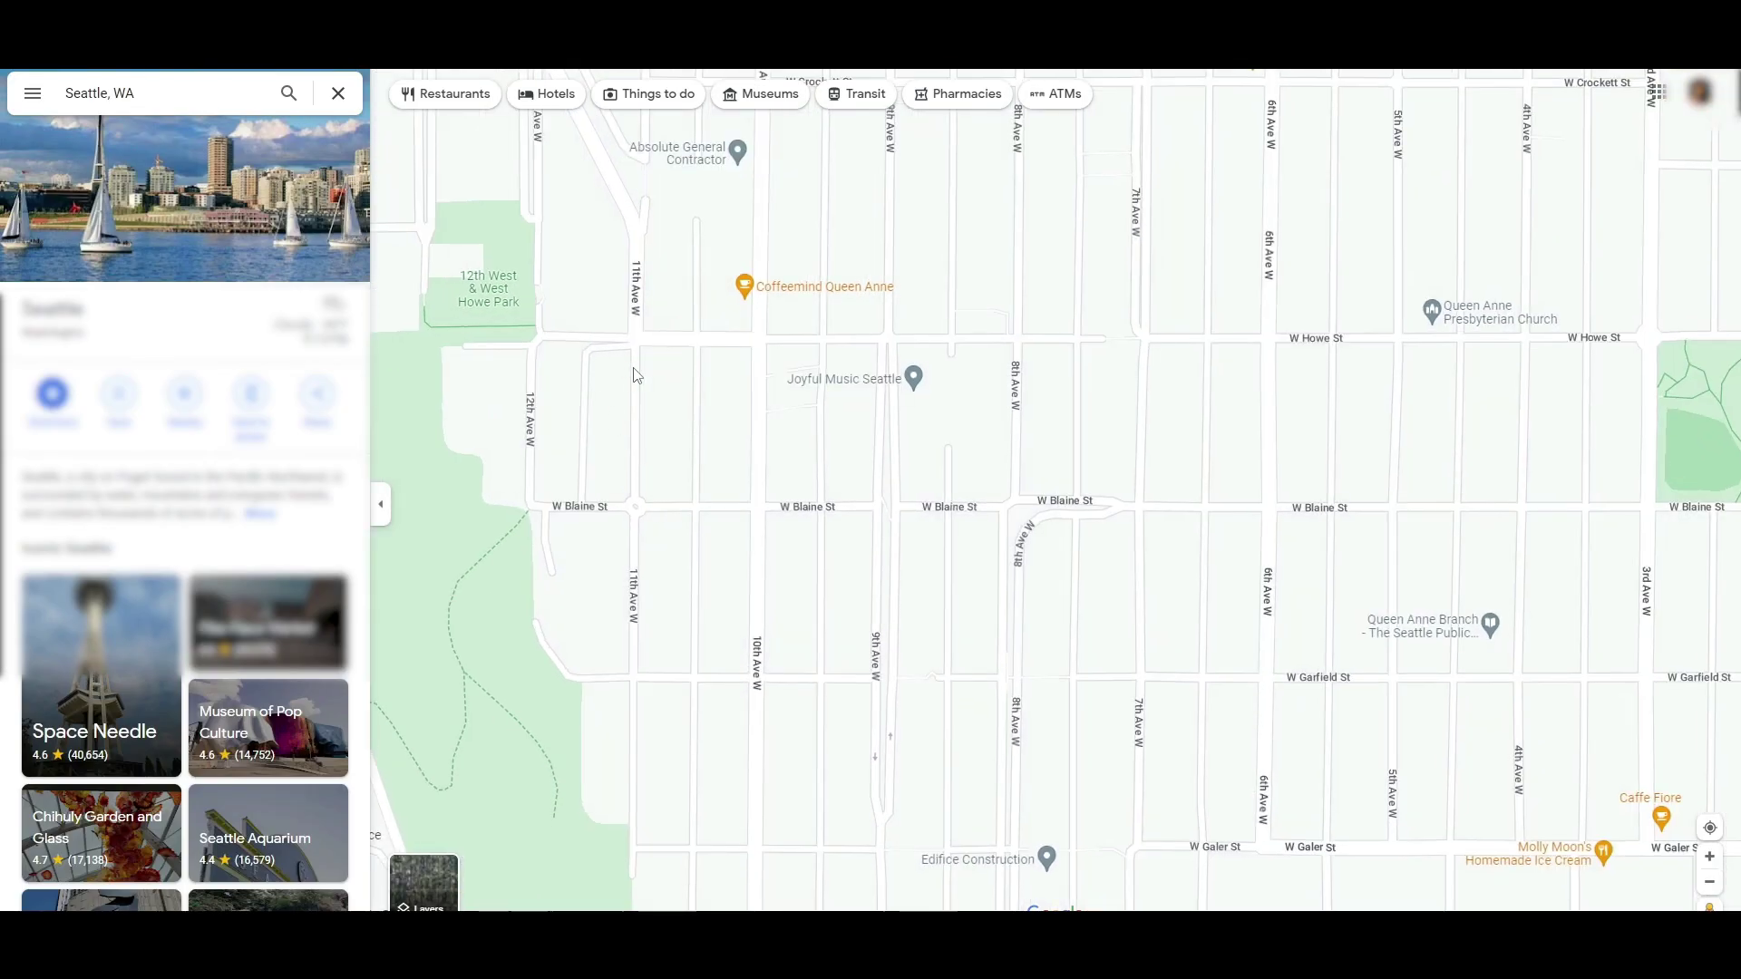
Step: Pin a Seattle building near 11th Ave W and W Howe St and copy its address
{"action": "scroll", "coordinate": [725, 453], "scroll_direction": "up", "scroll_amount": 5}
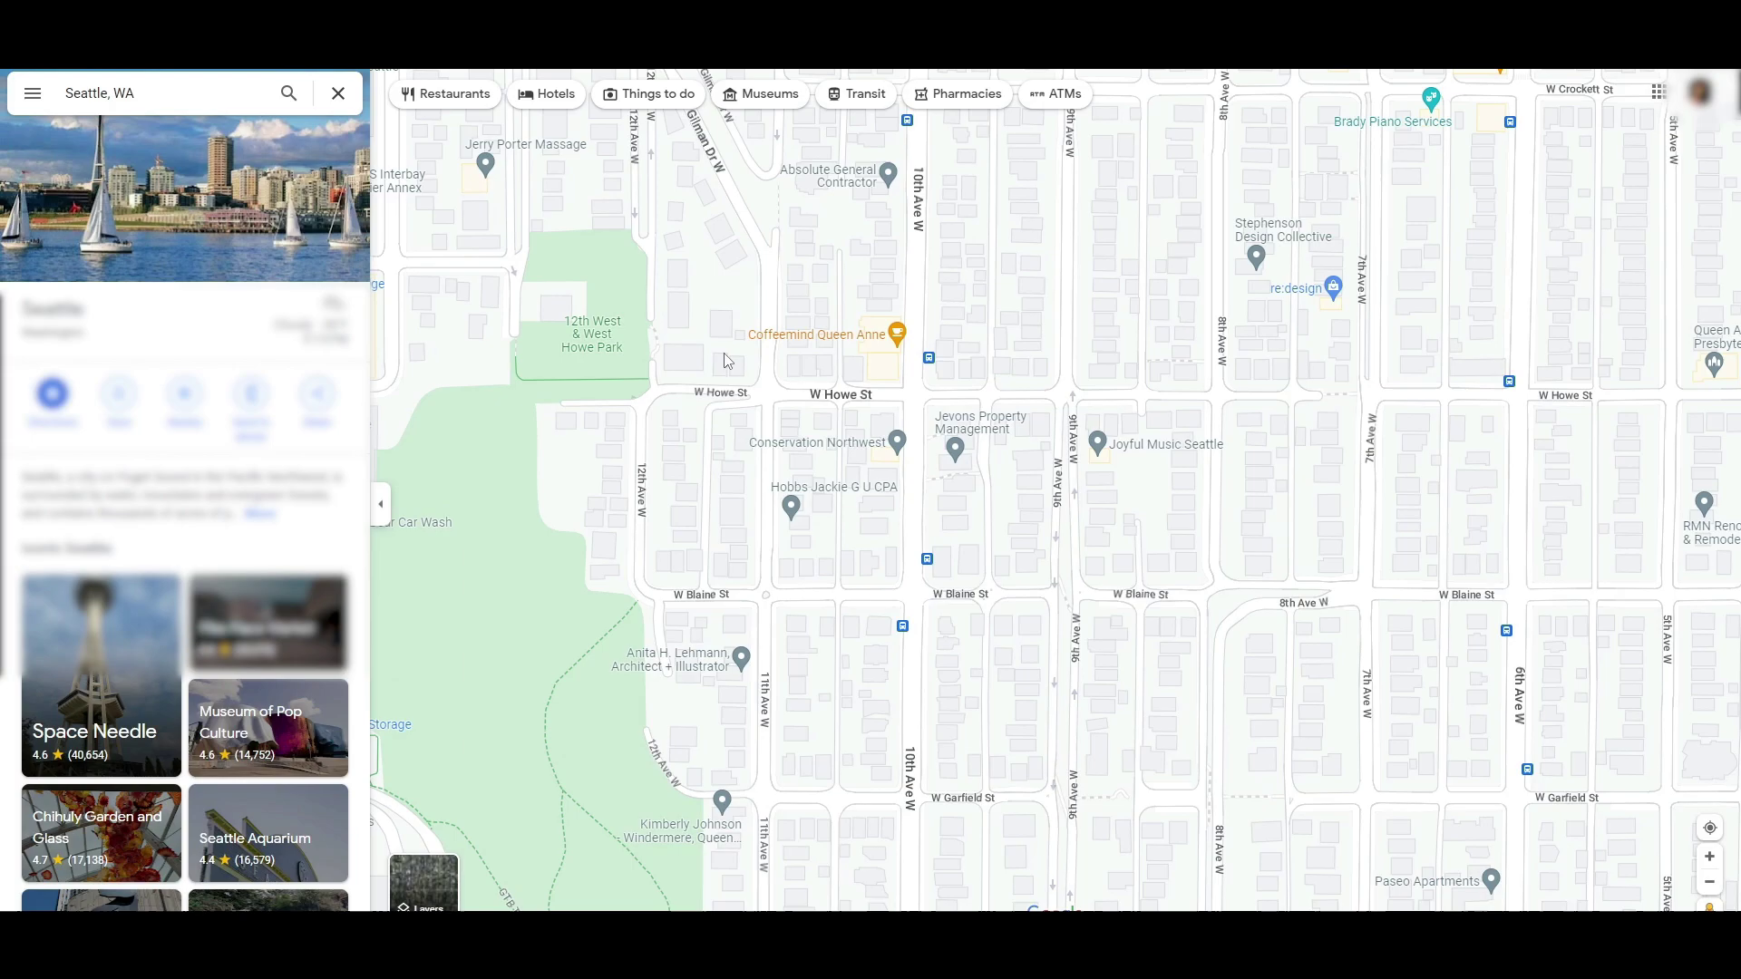
{"action": "left_click", "coordinate": [852, 427]}
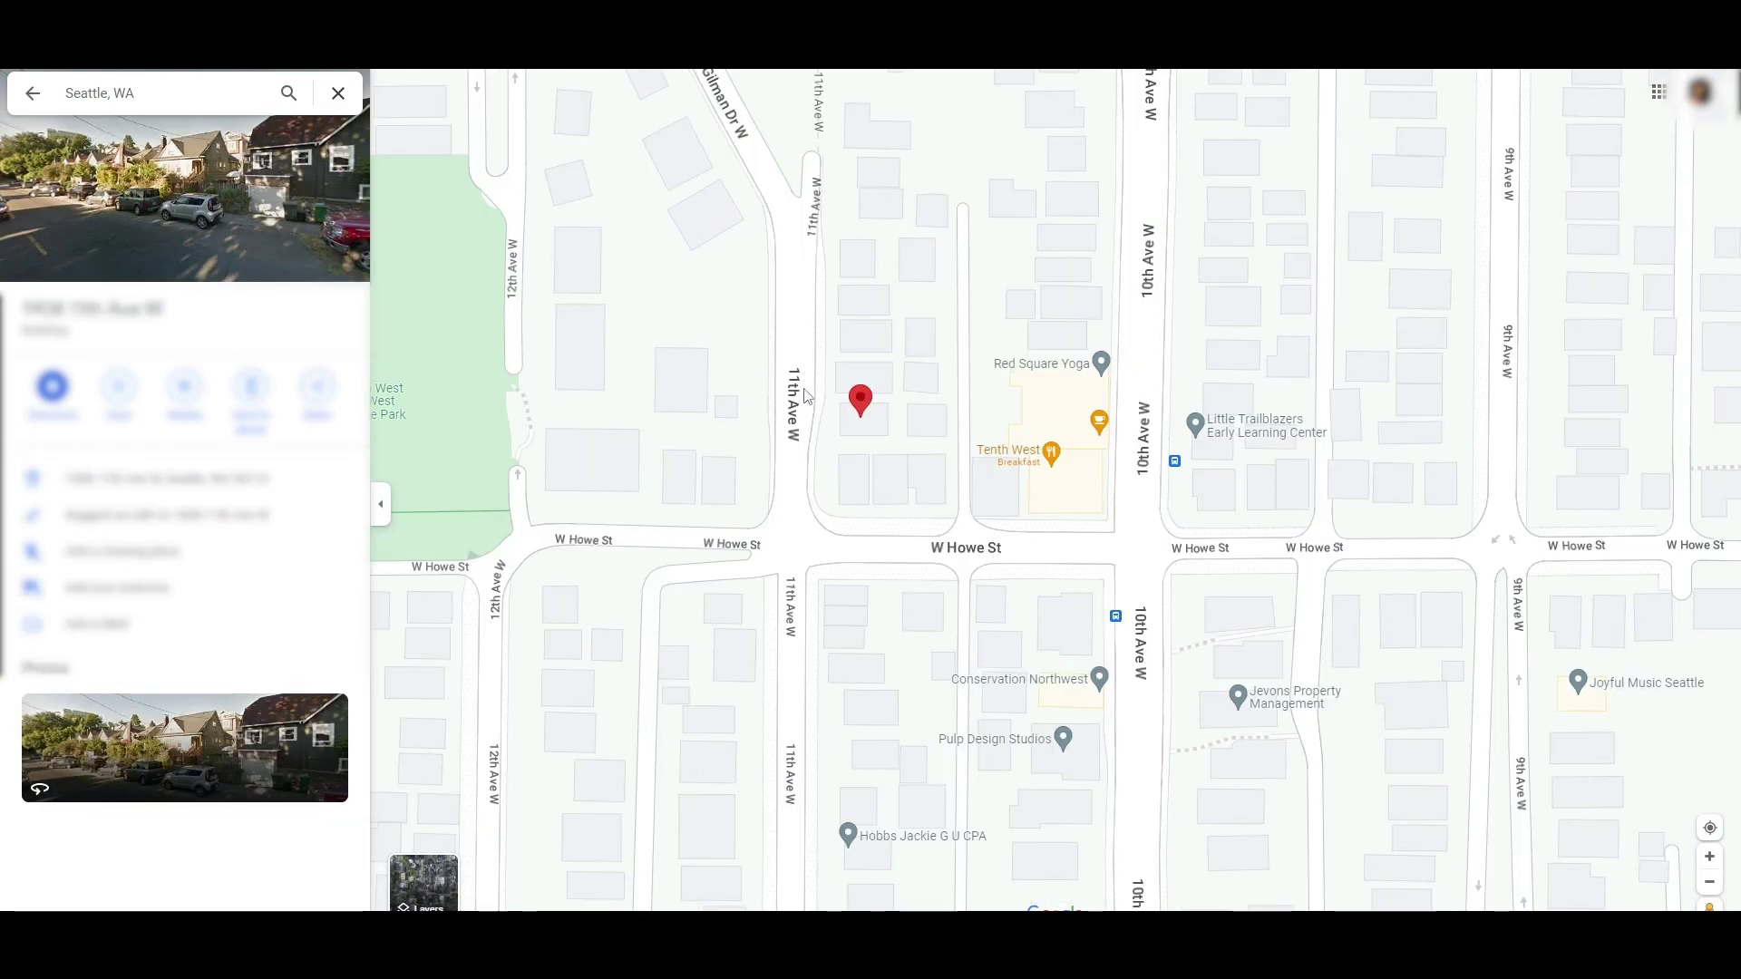
{"action": "left_click", "coordinate": [341, 481]}
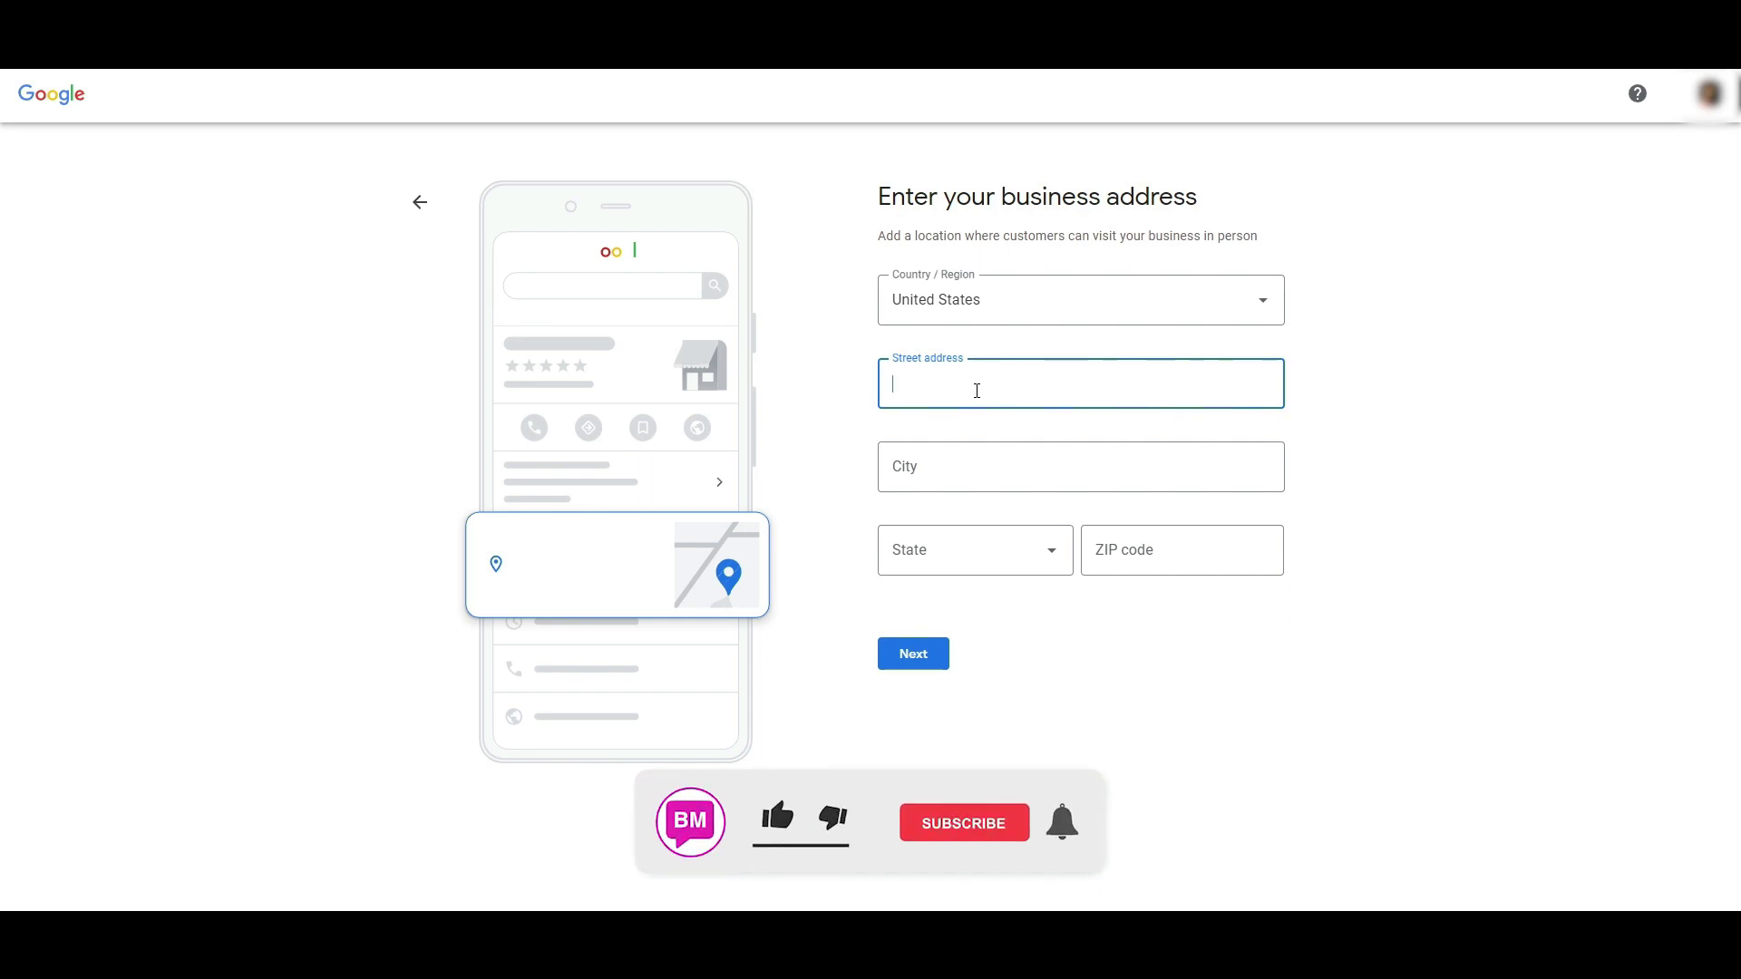
Step: Paste the copied Seattle street address, skip contact details, and confirm the map location
{"action": "key", "text": "ctrl+v"}
{"action": "left_click", "coordinate": [912, 697]}
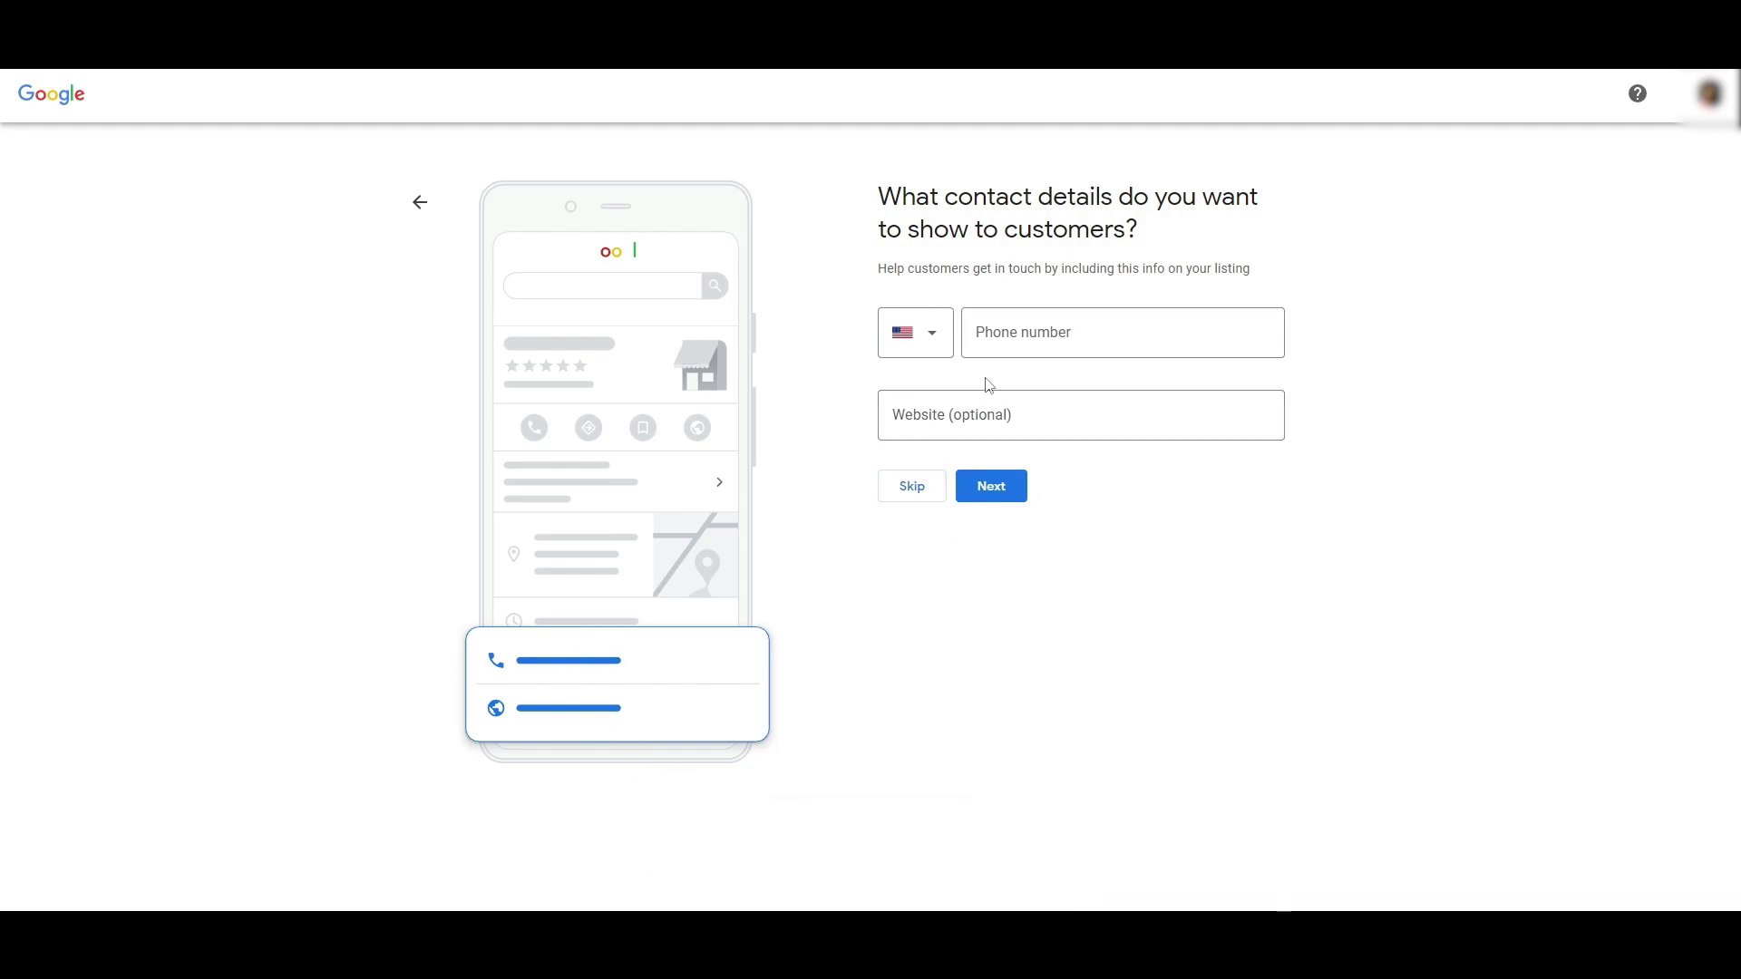
{"action": "left_click", "coordinate": [911, 486]}
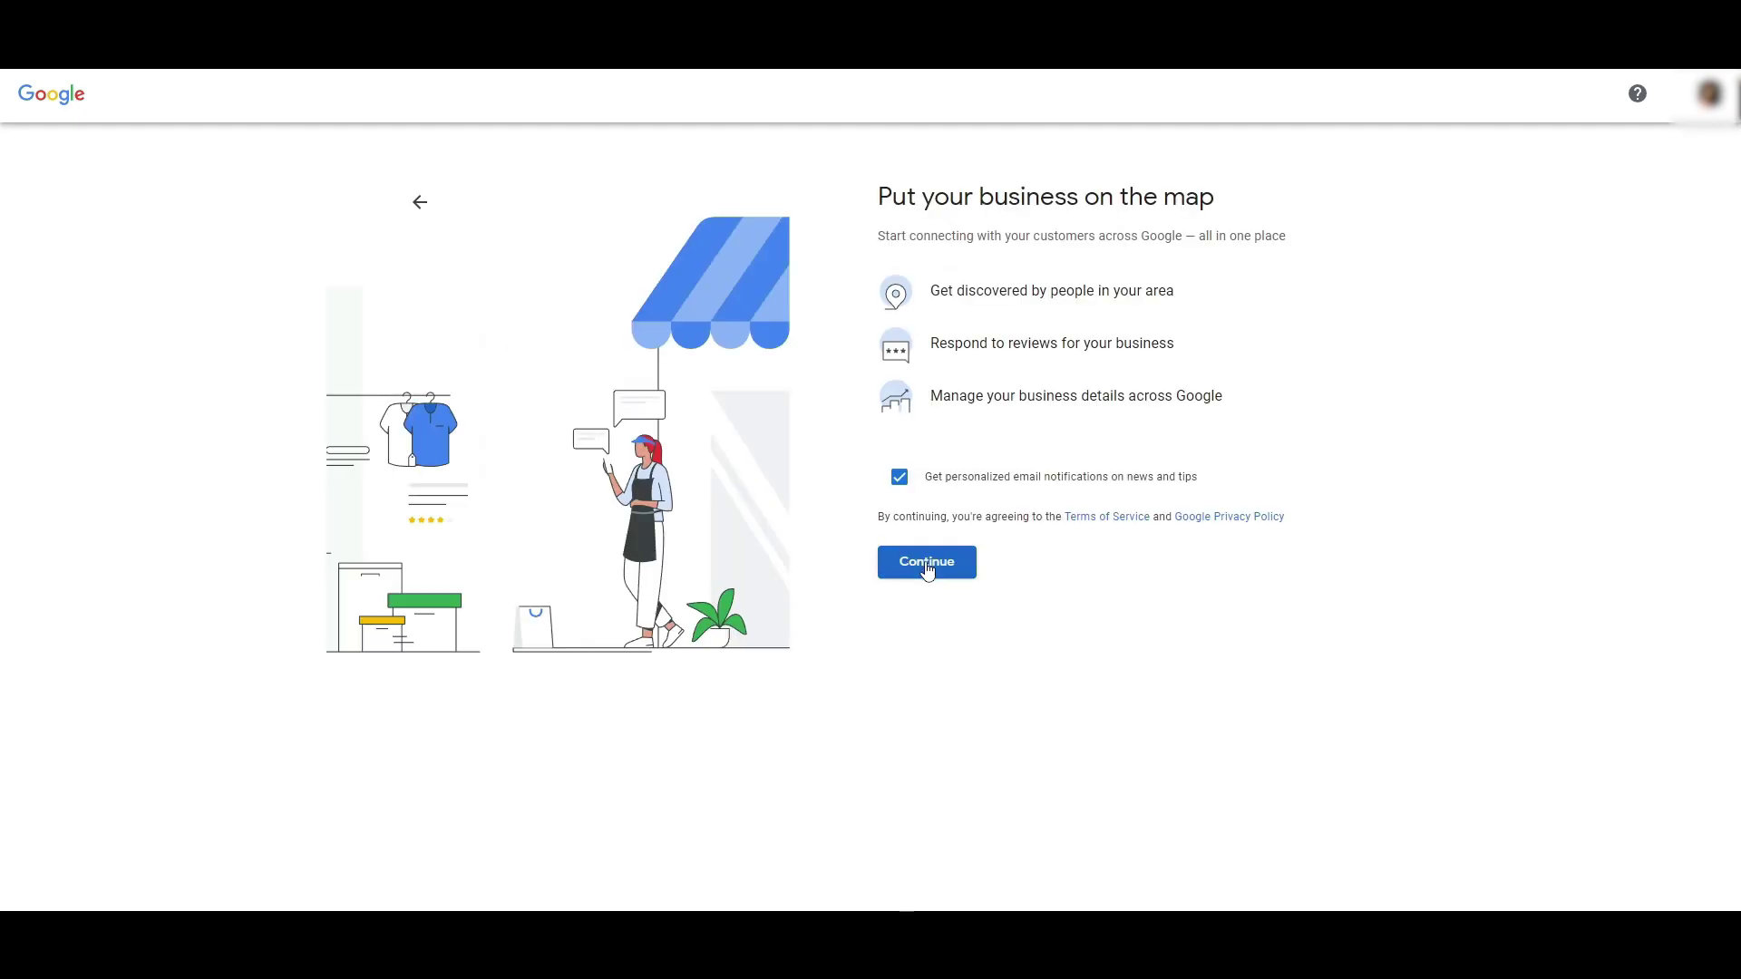
{"action": "left_click", "coordinate": [925, 564]}
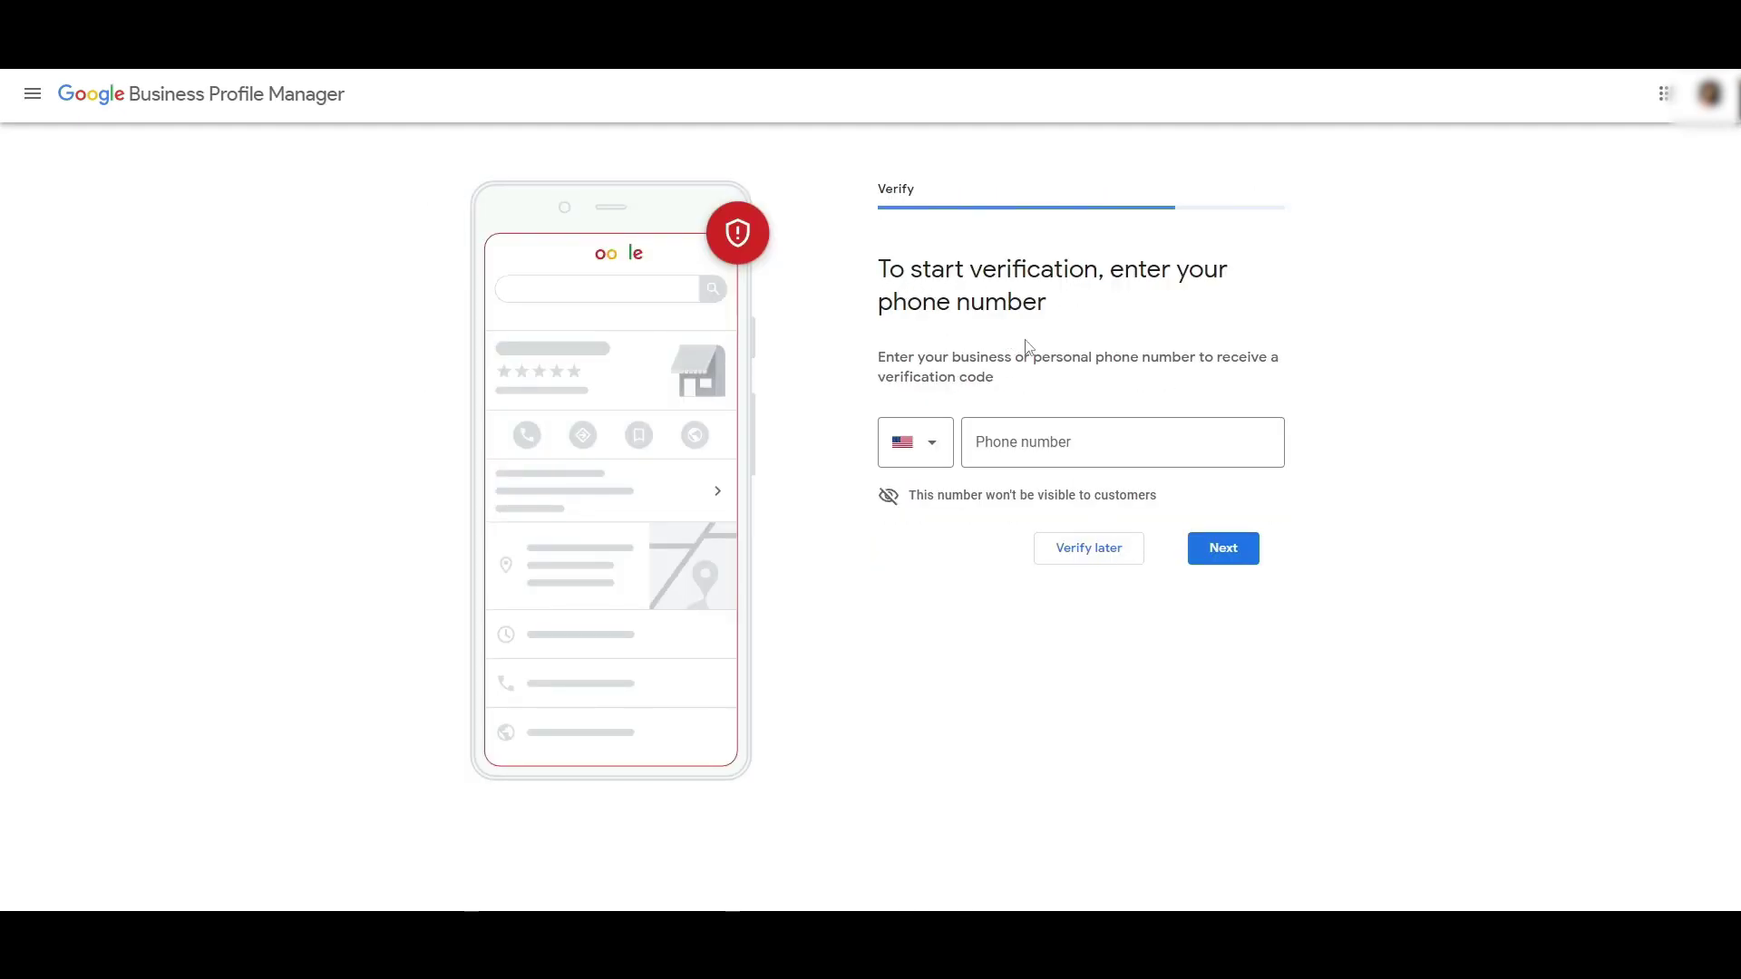
Step: Choose Verify later and set Monday–Friday hours from 9:00 AM to 12:00 AM
{"action": "left_click", "coordinate": [1084, 548]}
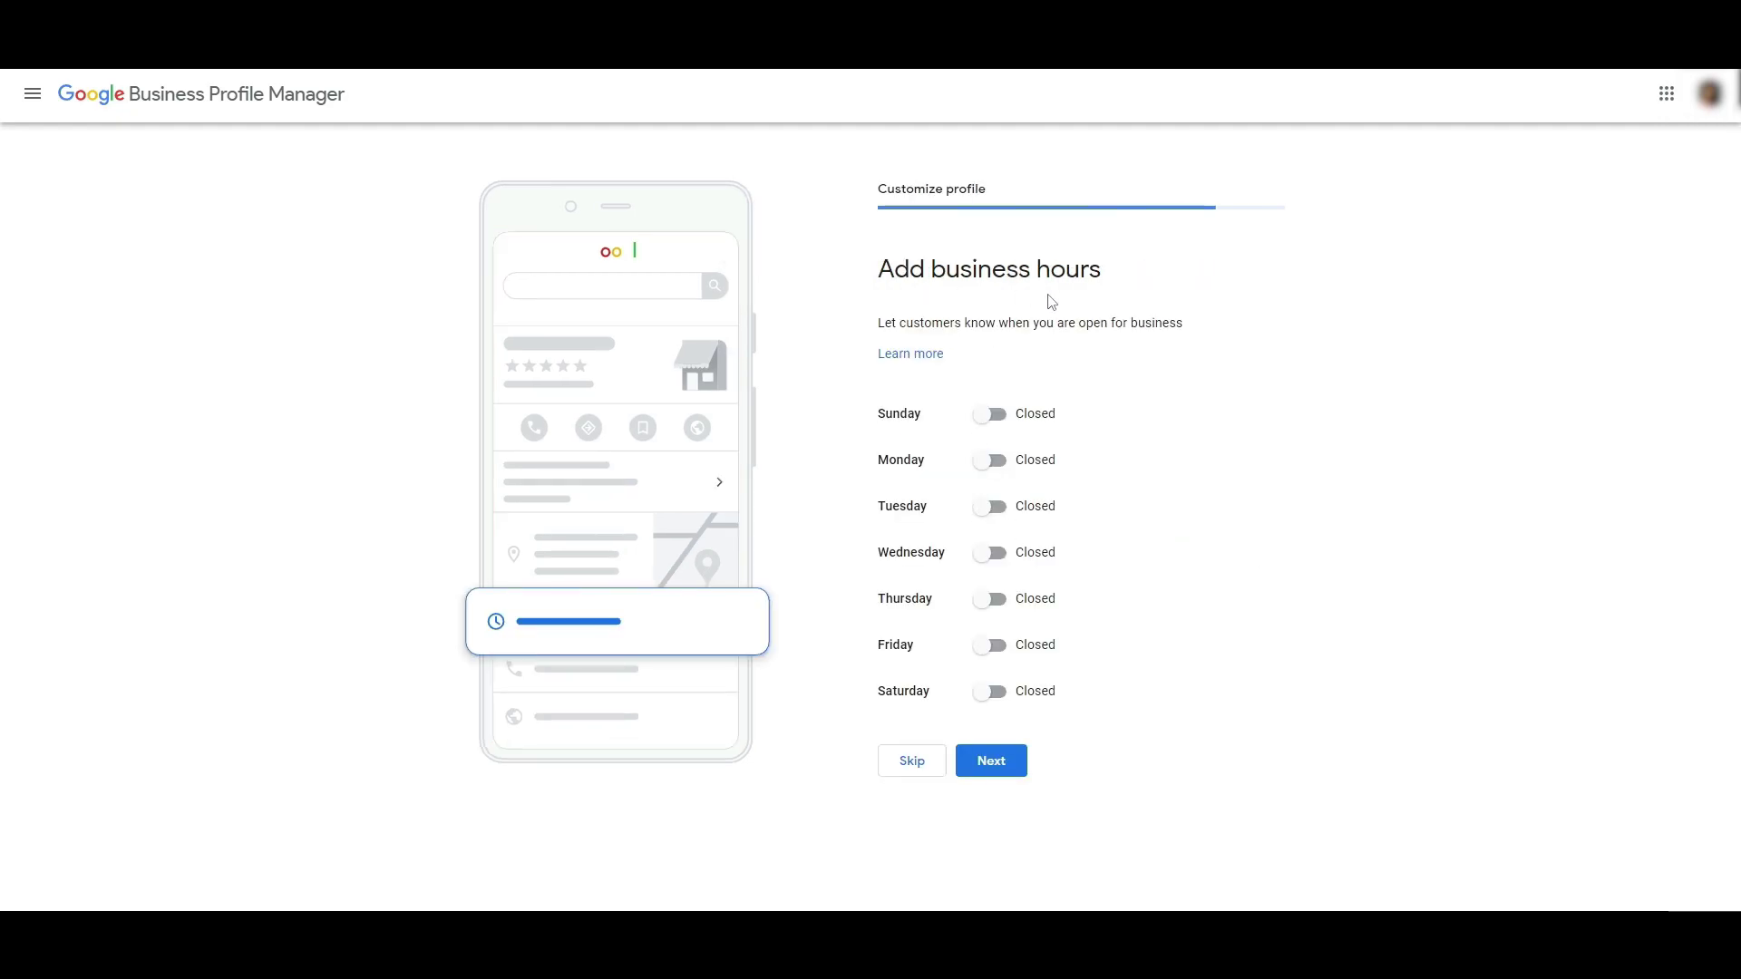
{"action": "left_click", "coordinate": [968, 459]}
{"action": "left_click", "coordinate": [892, 495]}
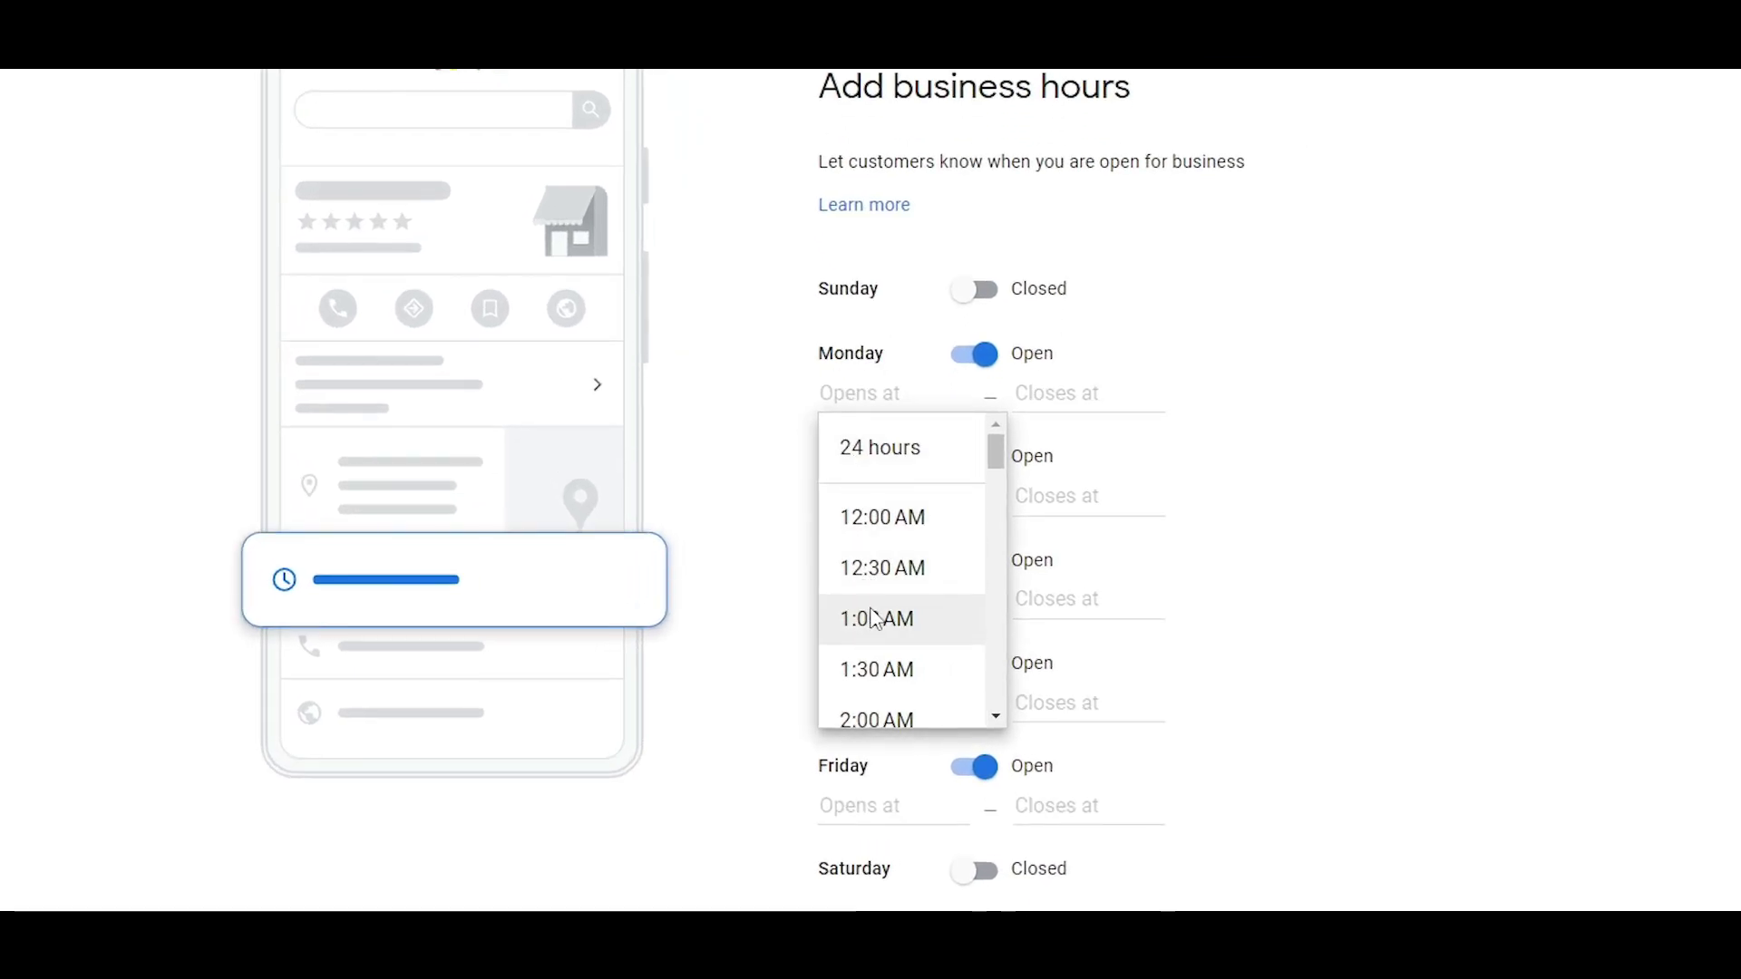
{"action": "type", "text": "9"}
{"action": "left_click", "coordinate": [925, 513]}
{"action": "left_click", "coordinate": [1083, 393]}
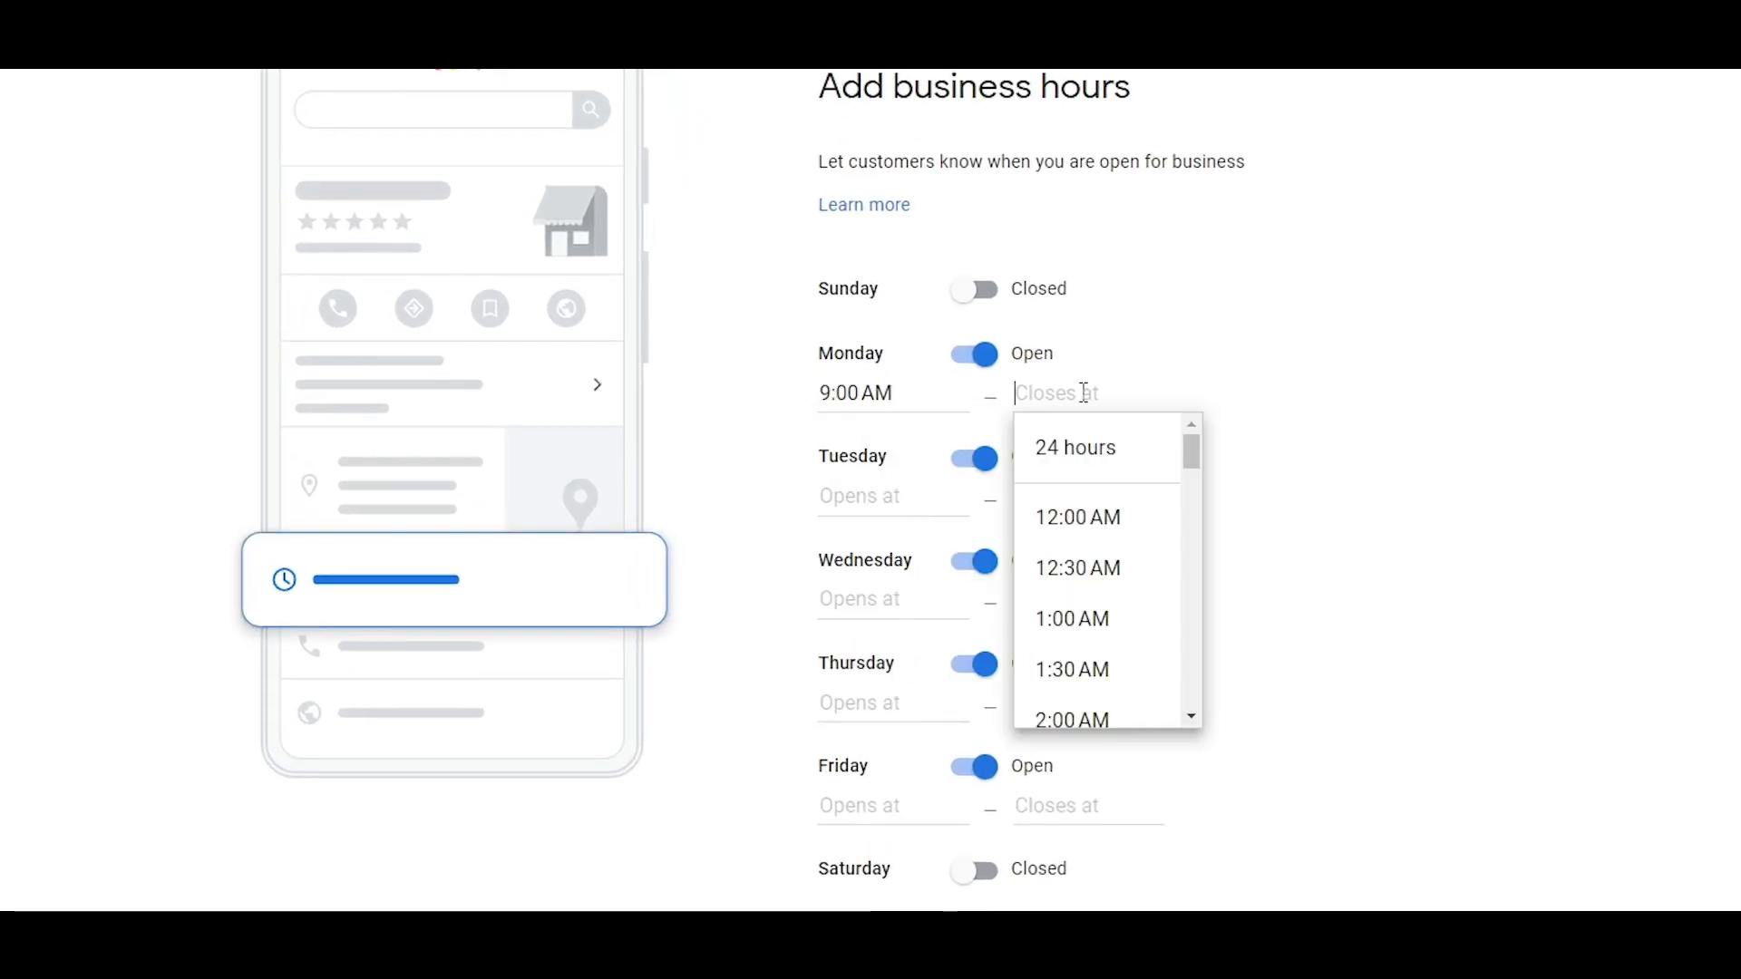
{"action": "left_click", "coordinate": [1098, 515]}
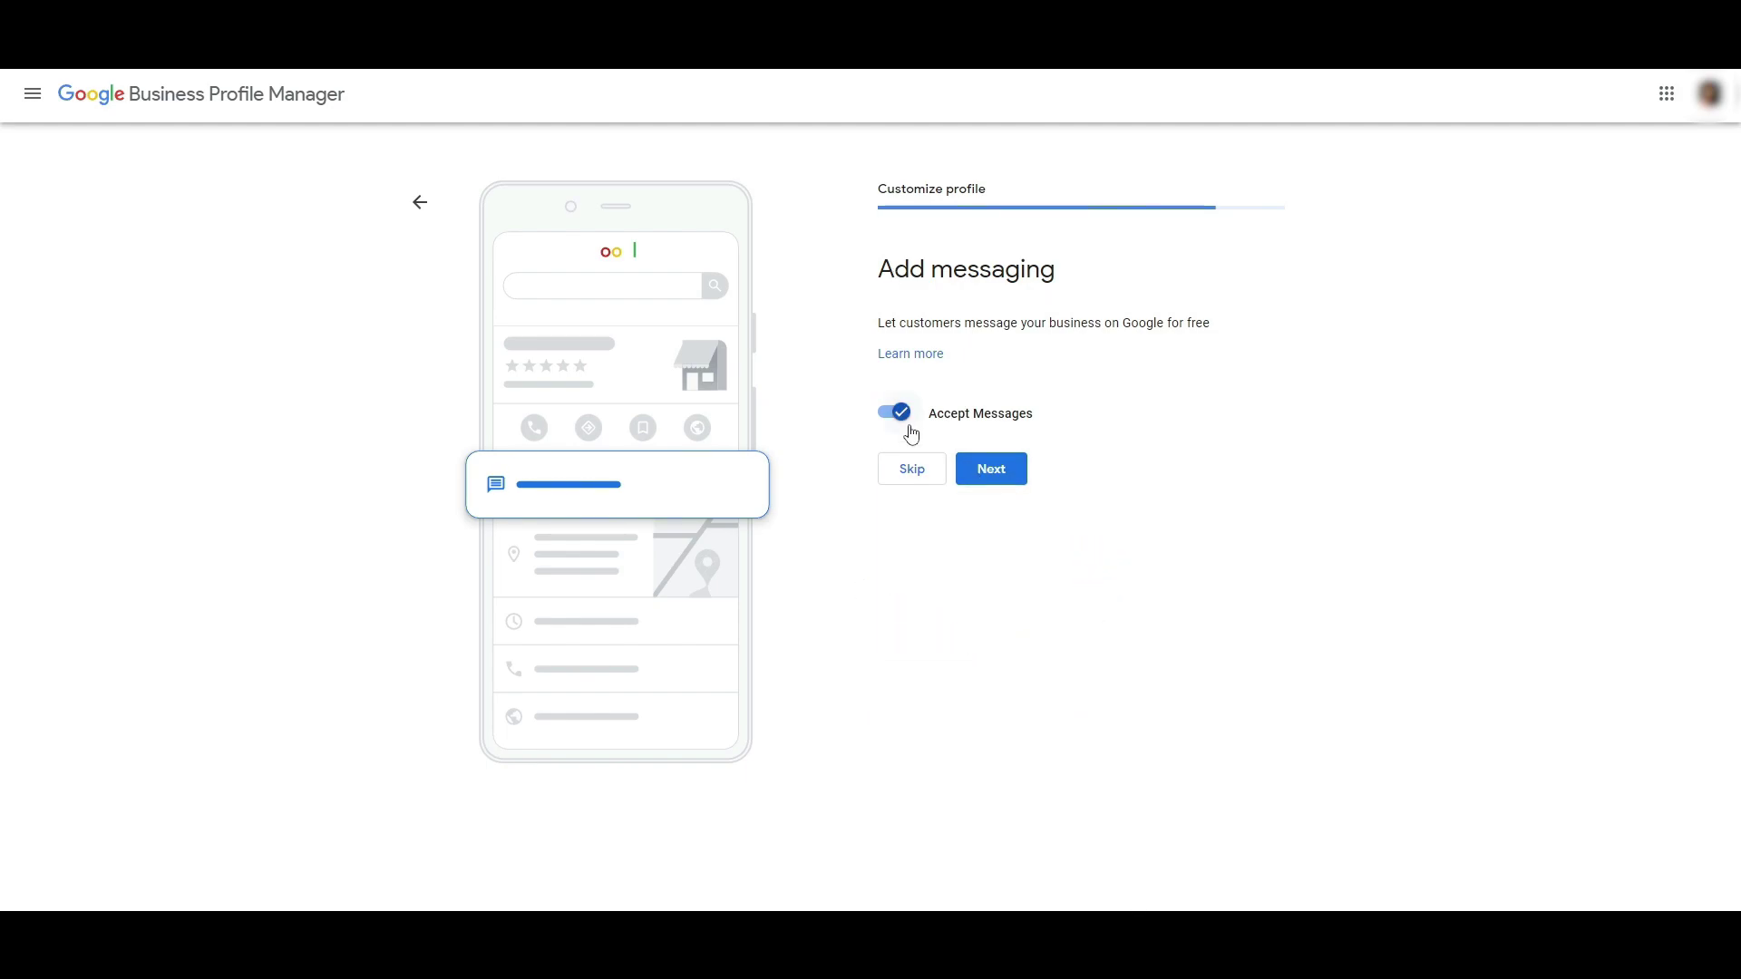
Step: Keep messaging enabled and paste in the prepared business description
{"action": "left_click", "coordinate": [992, 473]}
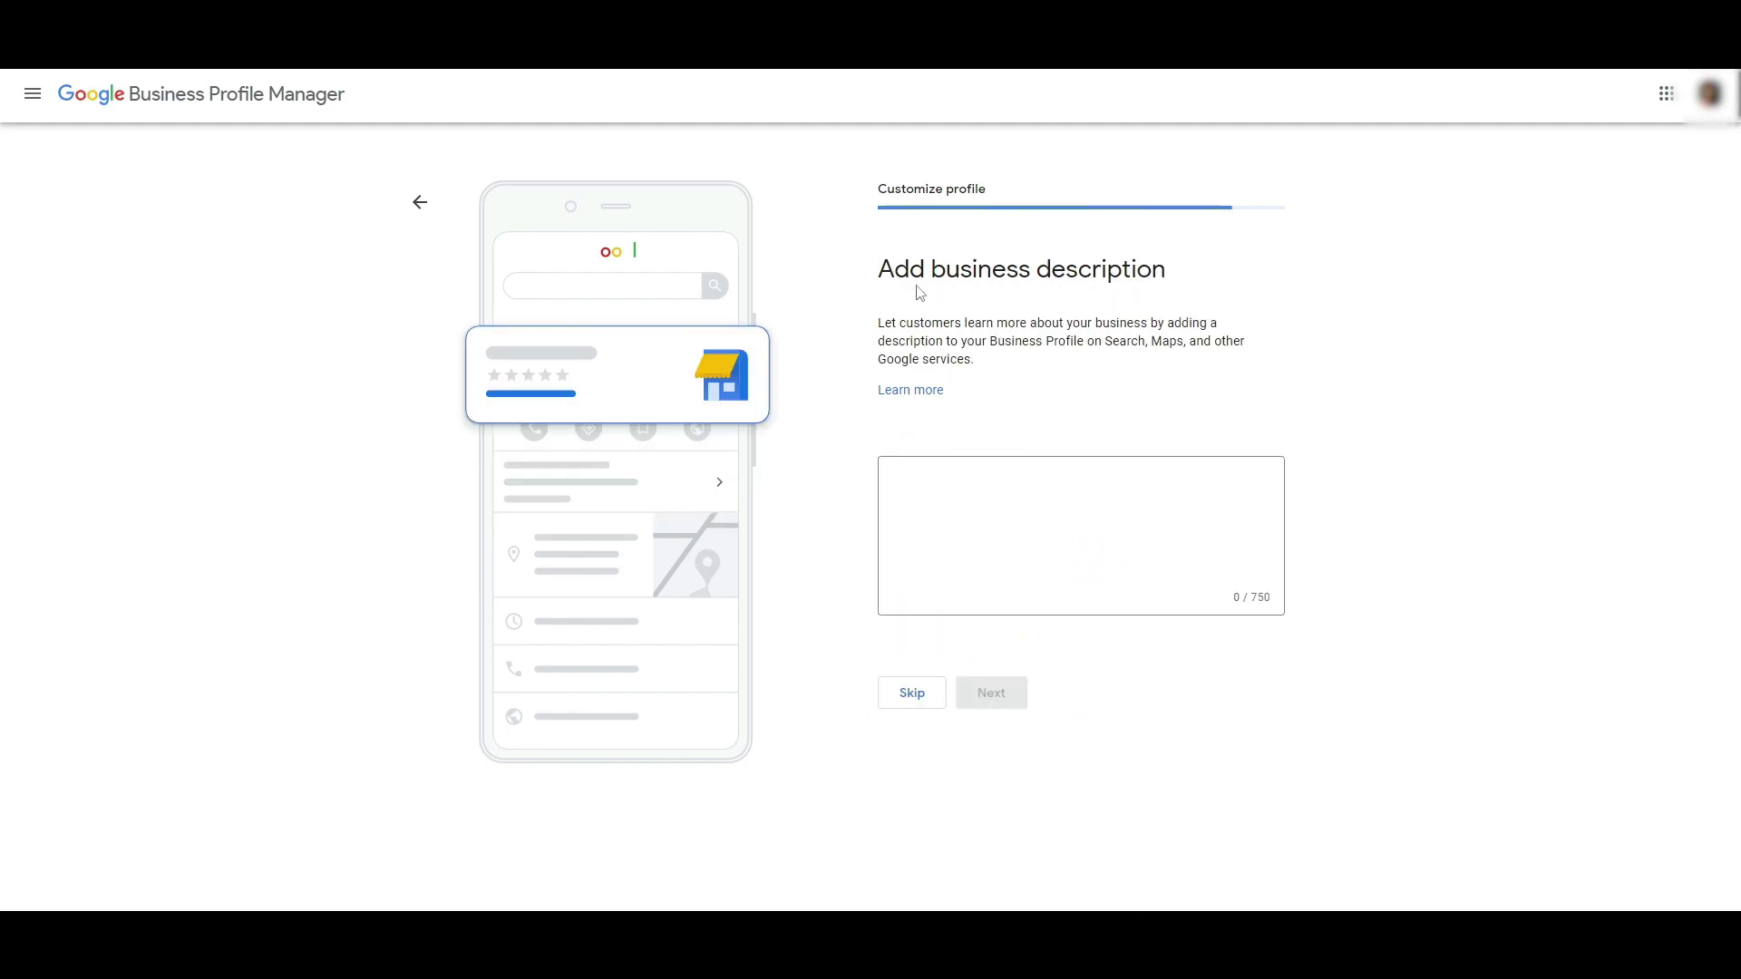
{"action": "left_click", "coordinate": [1088, 574]}
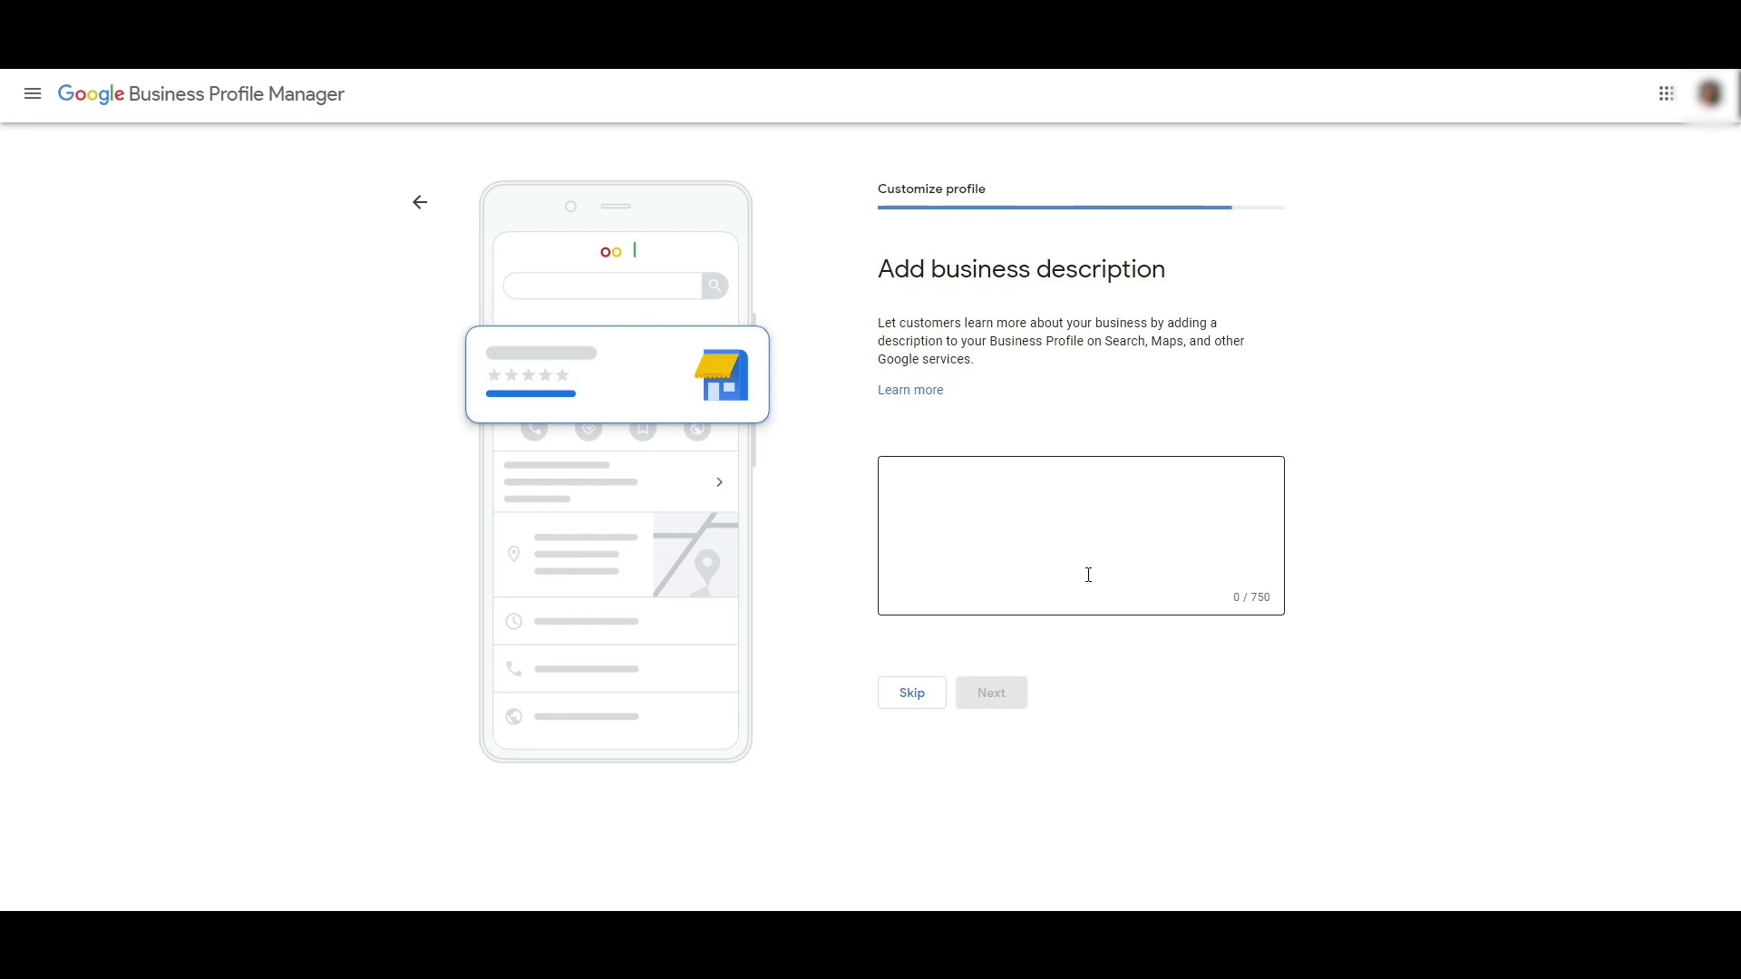
{"action": "type", "text": "Codem is a versatile software company providing tailored solutions and services to clients, leveraging the latest technologies to meet their unique needs and exceed their expectations."}
{"action": "left_click", "coordinate": [1009, 701]}
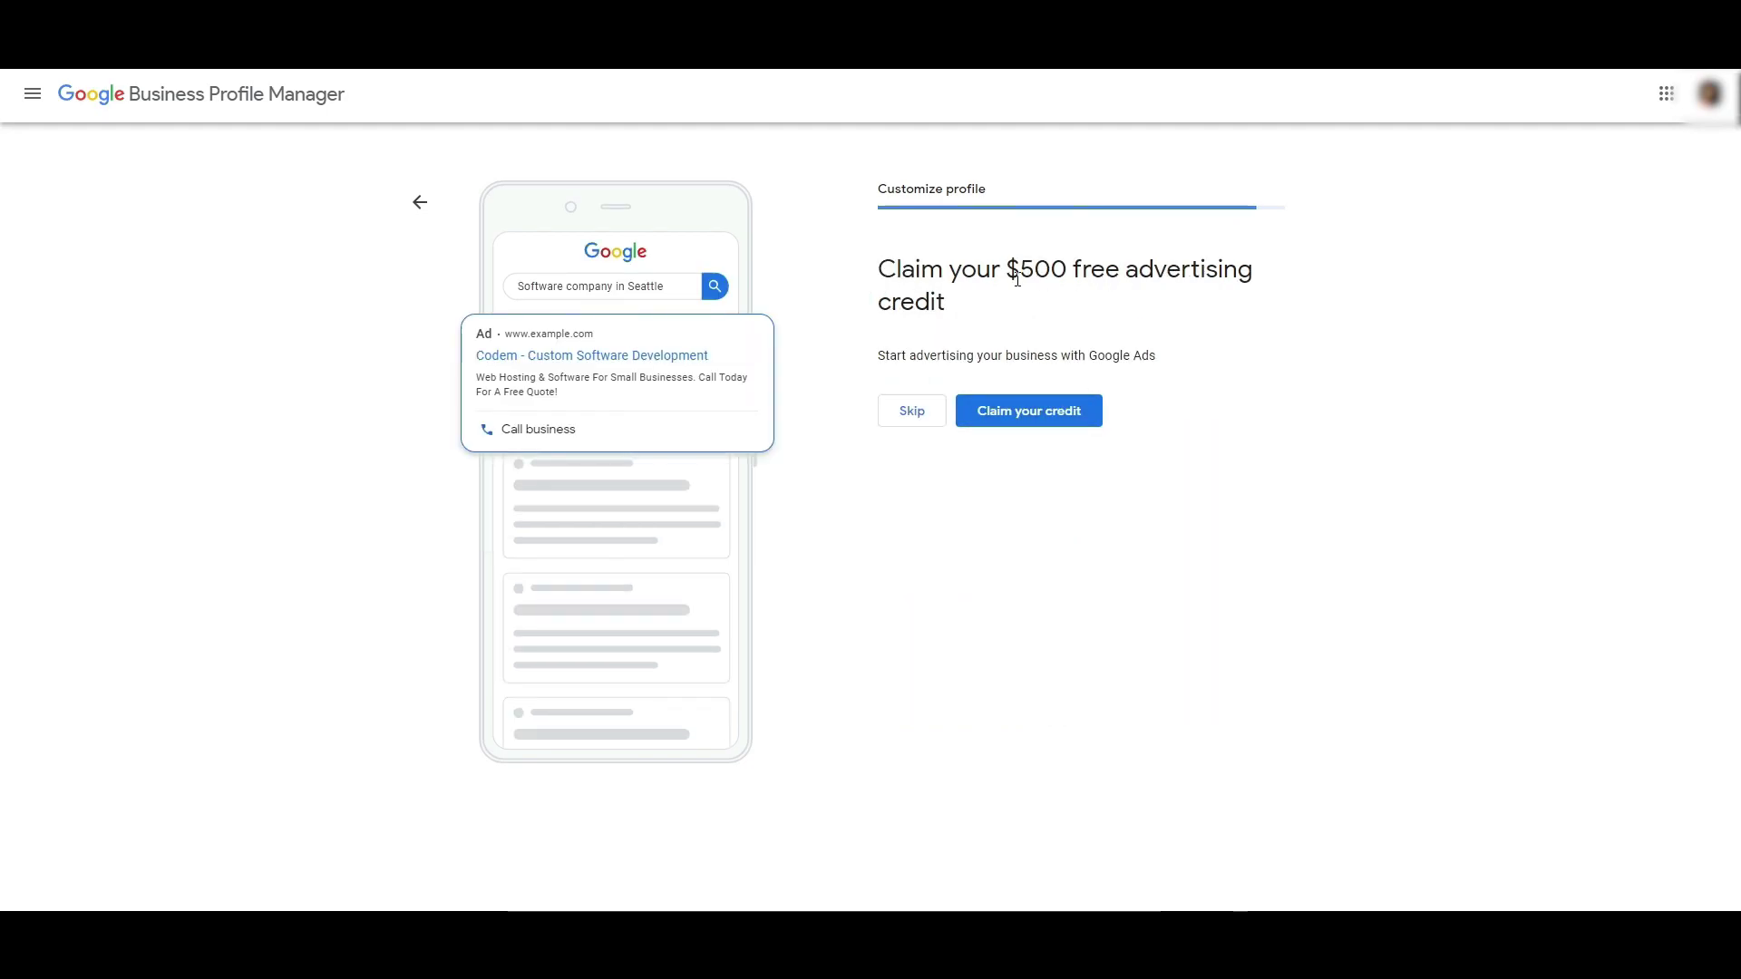
Step: Decline the ad credit and custom domain offers and finish the profile setup
{"action": "left_click", "coordinate": [913, 413]}
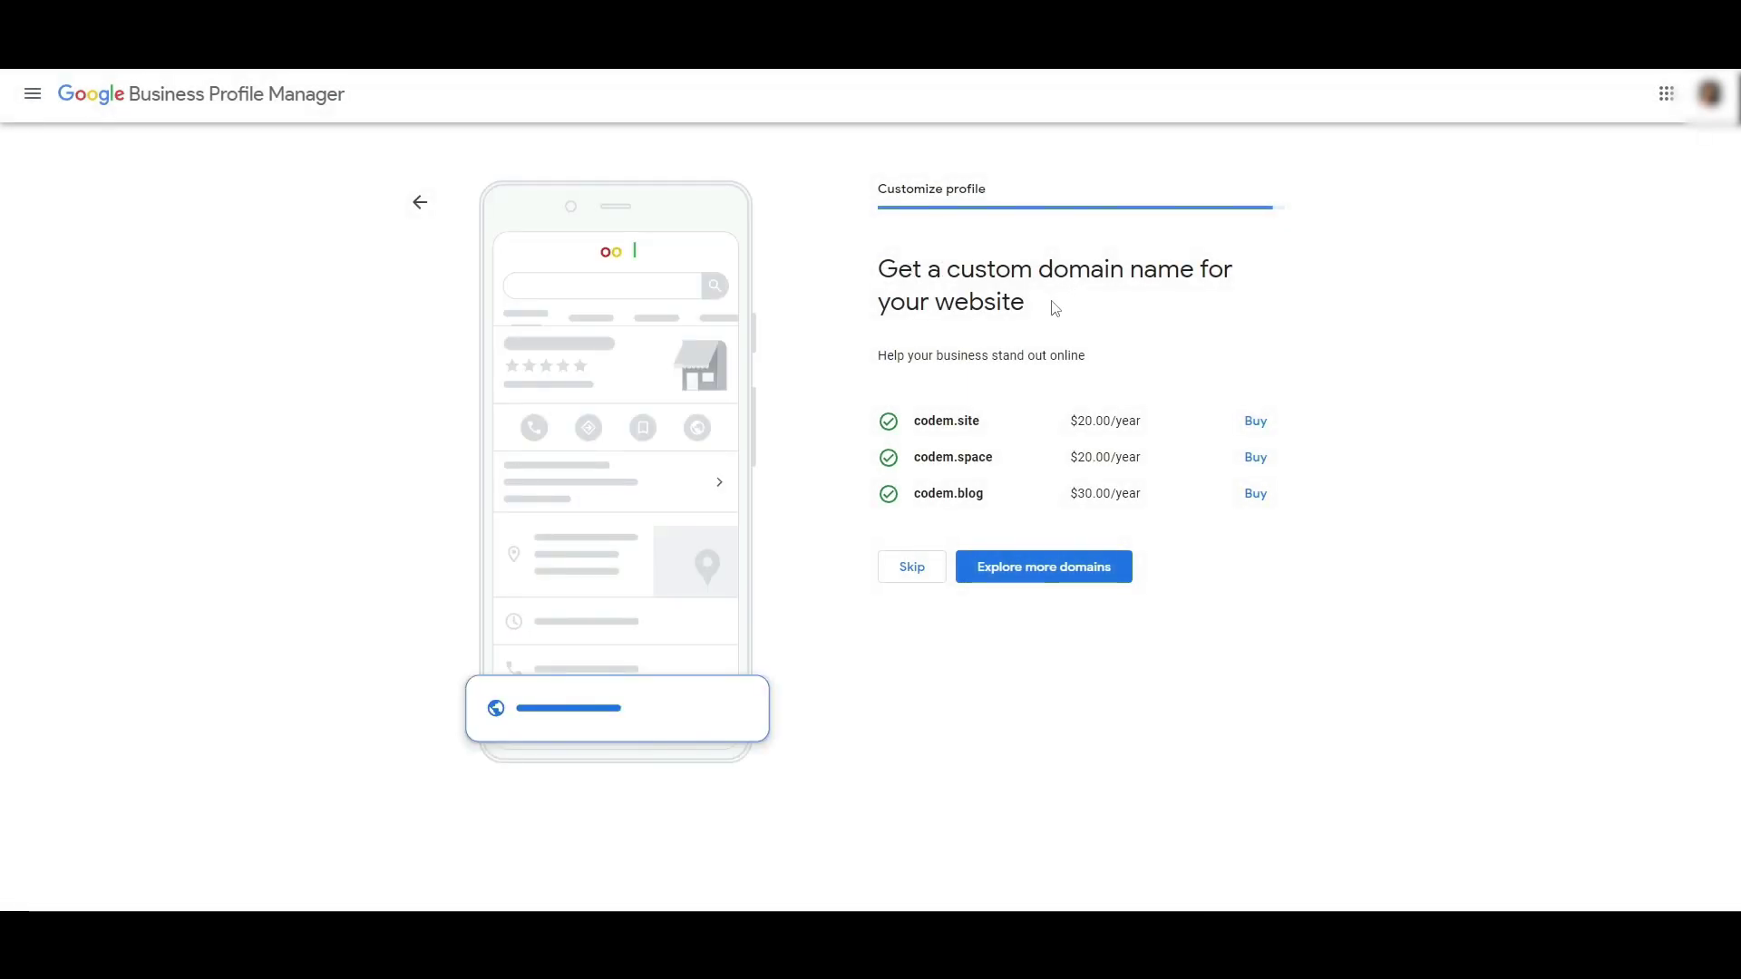
{"action": "left_click", "coordinate": [902, 575]}
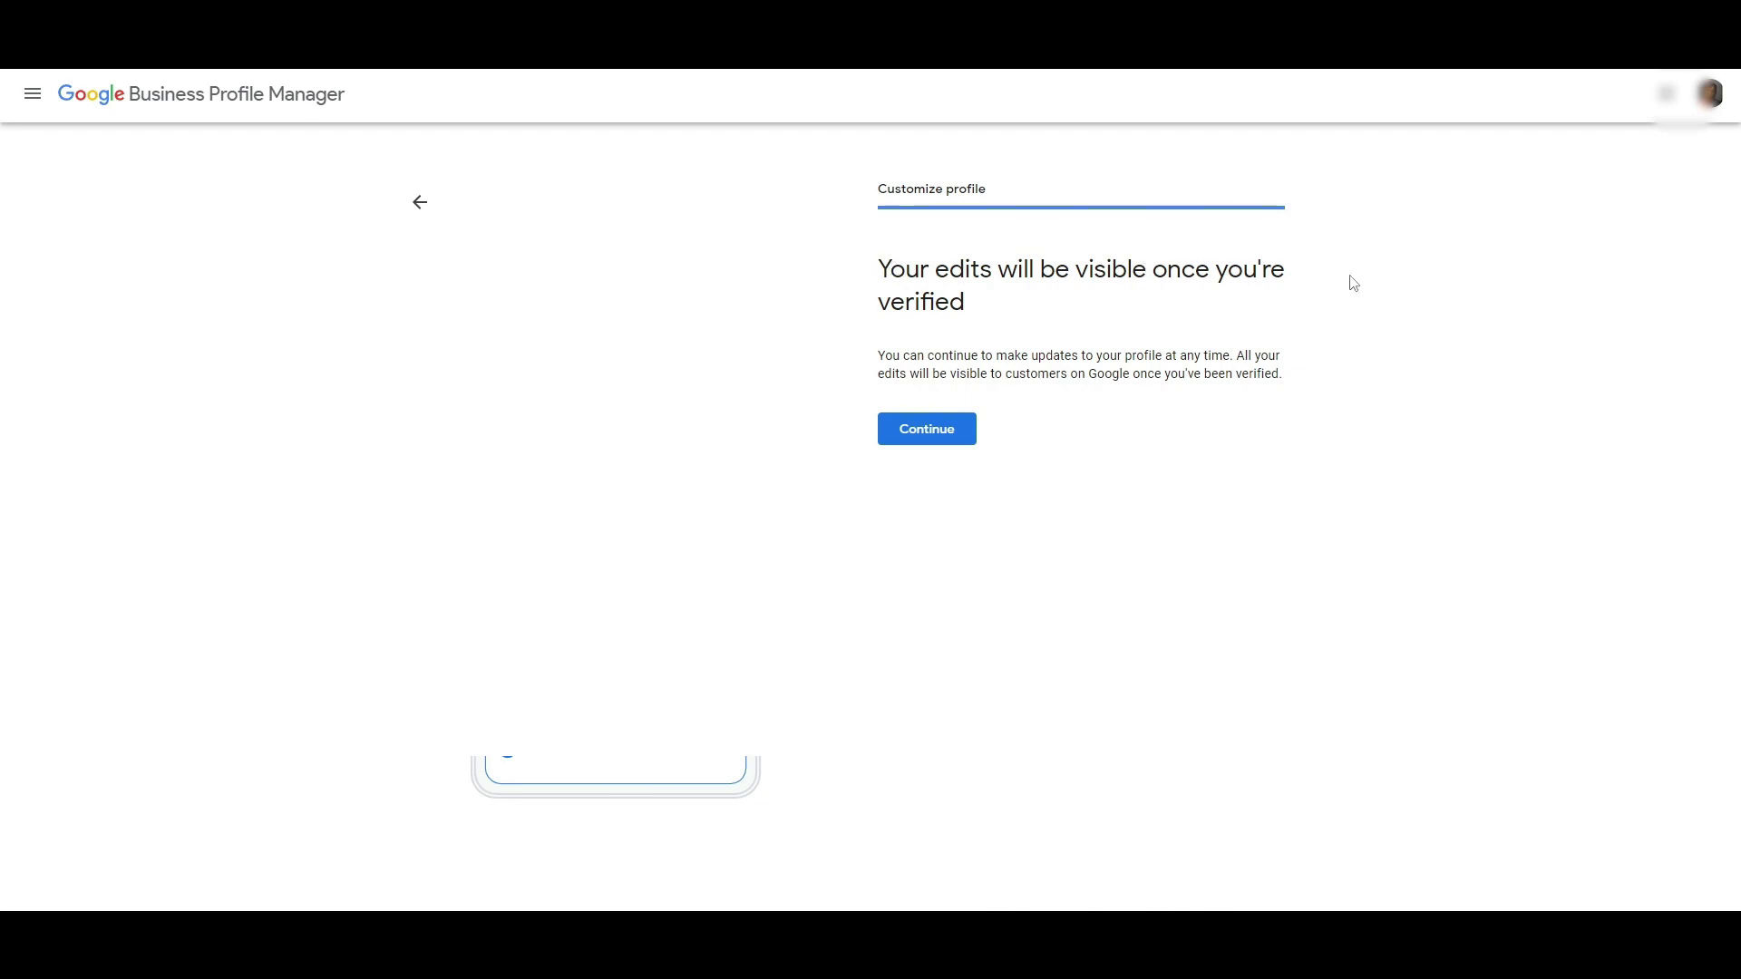
{"action": "left_click", "coordinate": [928, 430]}
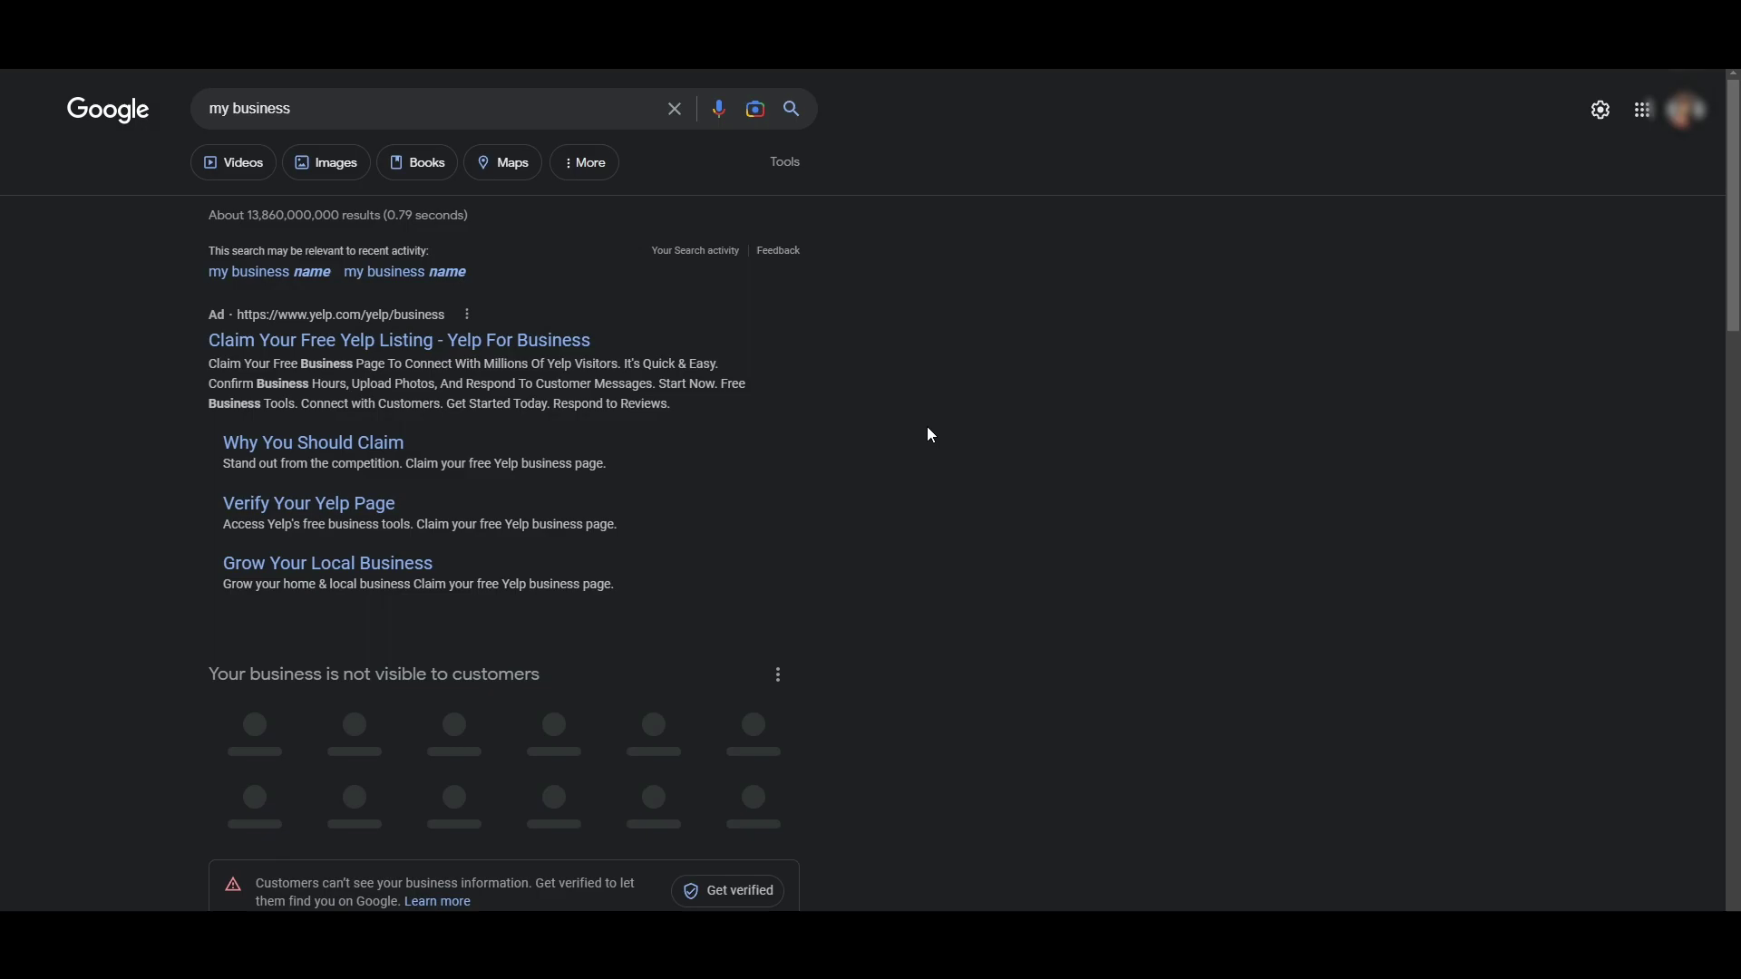
{"action": "scroll", "coordinate": [925, 436], "scroll_direction": "down", "scroll_amount": 1}
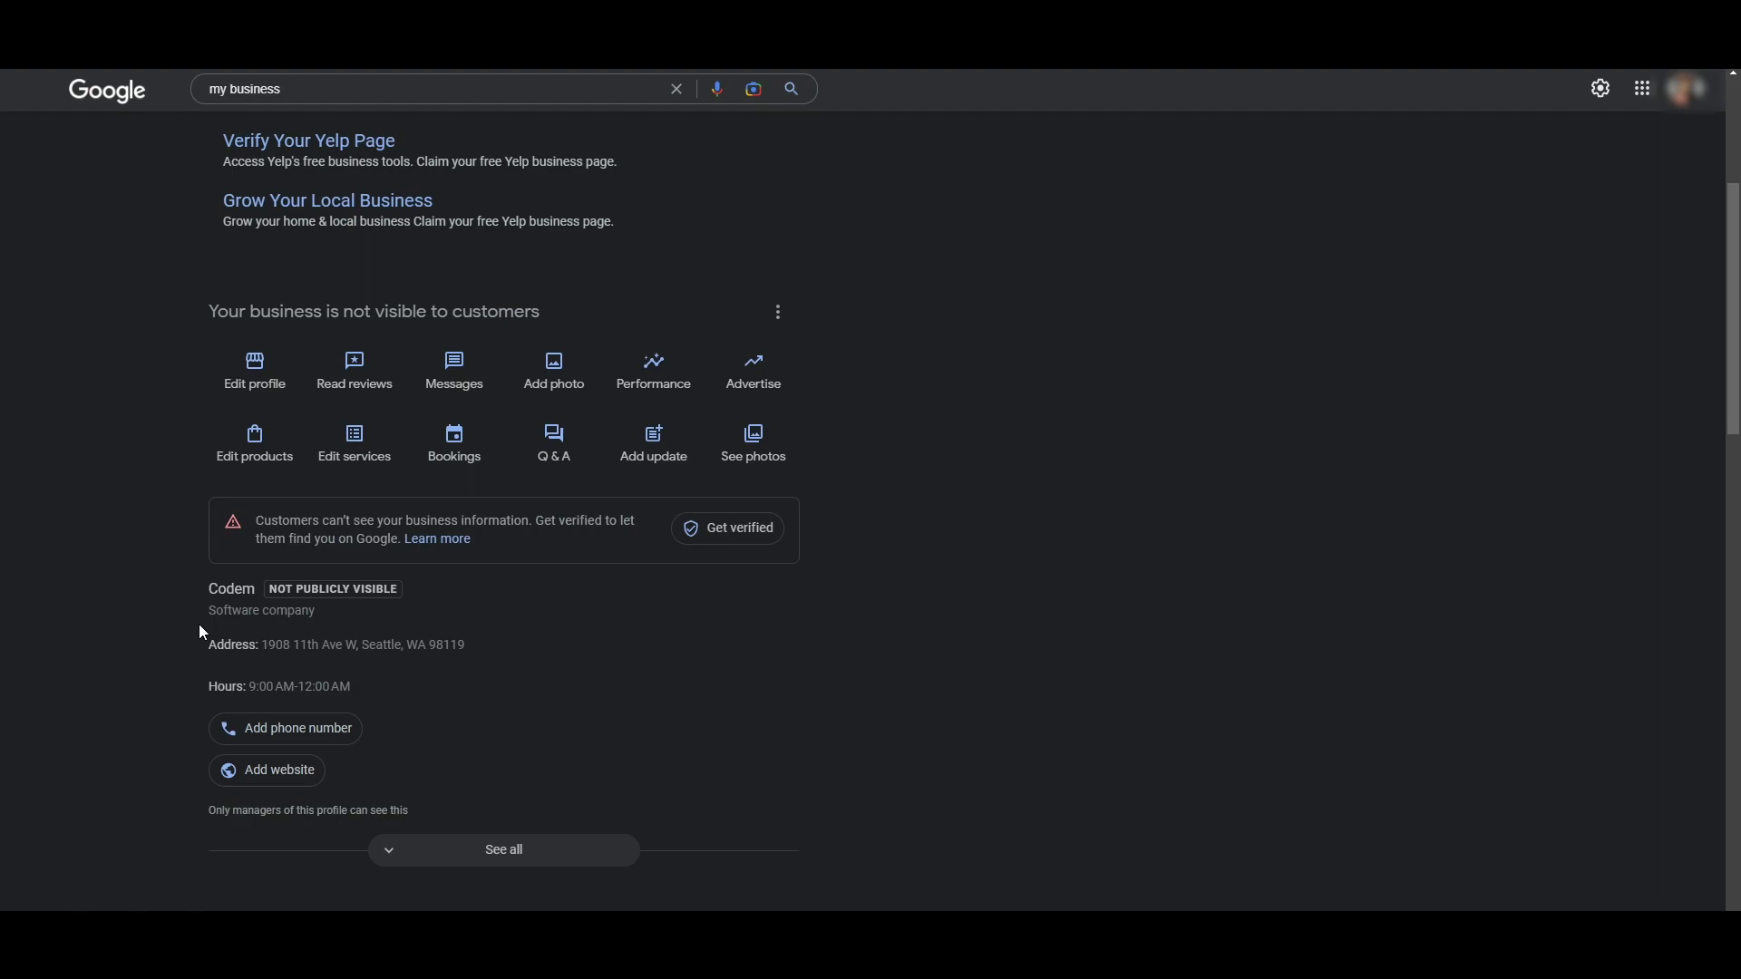
{"action": "scroll", "coordinate": [329, 490], "scroll_direction": "up", "scroll_amount": 2}
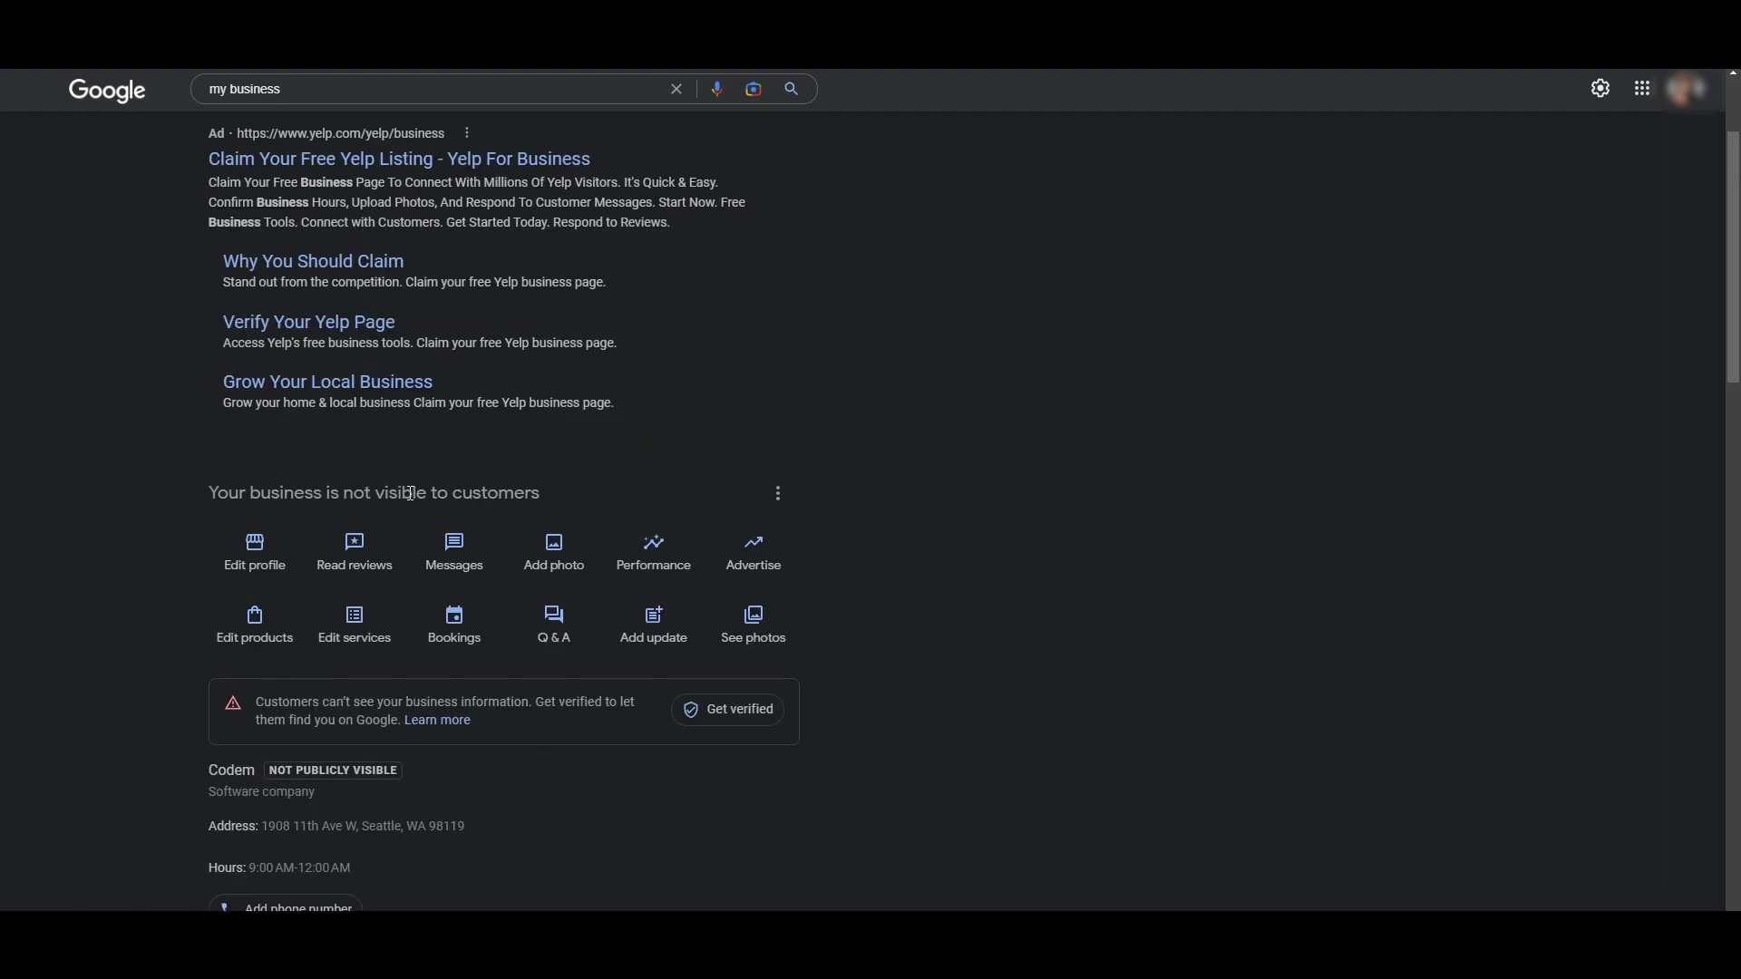